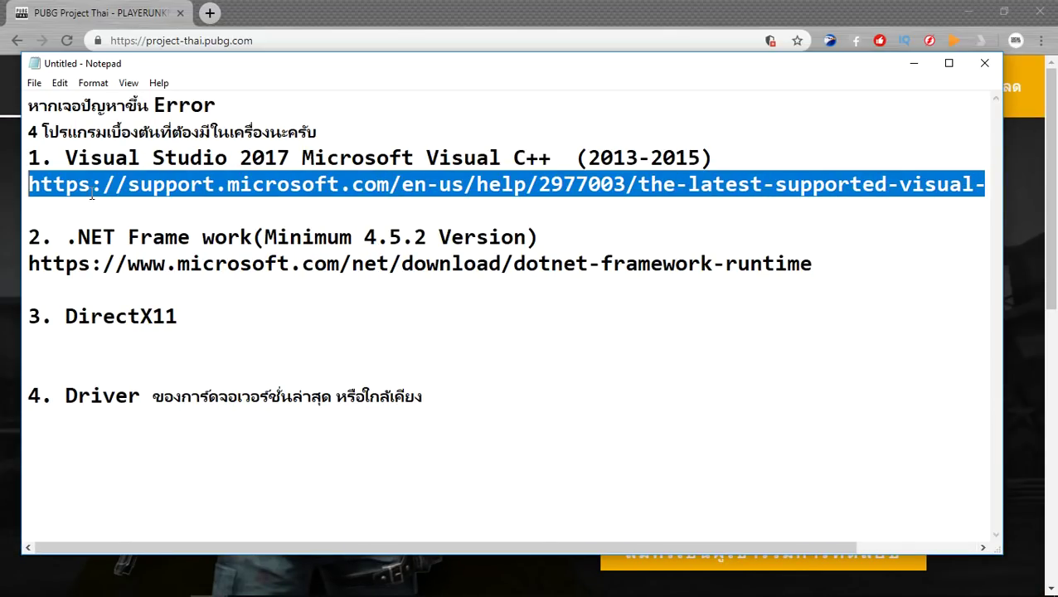
# - Copy the Visual C++ support link from the Notepad notes and open it in a new Chrome tab
pyautogui.rightClick(92, 187)
pyautogui.click(142, 240)
pyautogui.click(208, 12)
pyautogui.rightClick(218, 40)
pyautogui.click(256, 146)
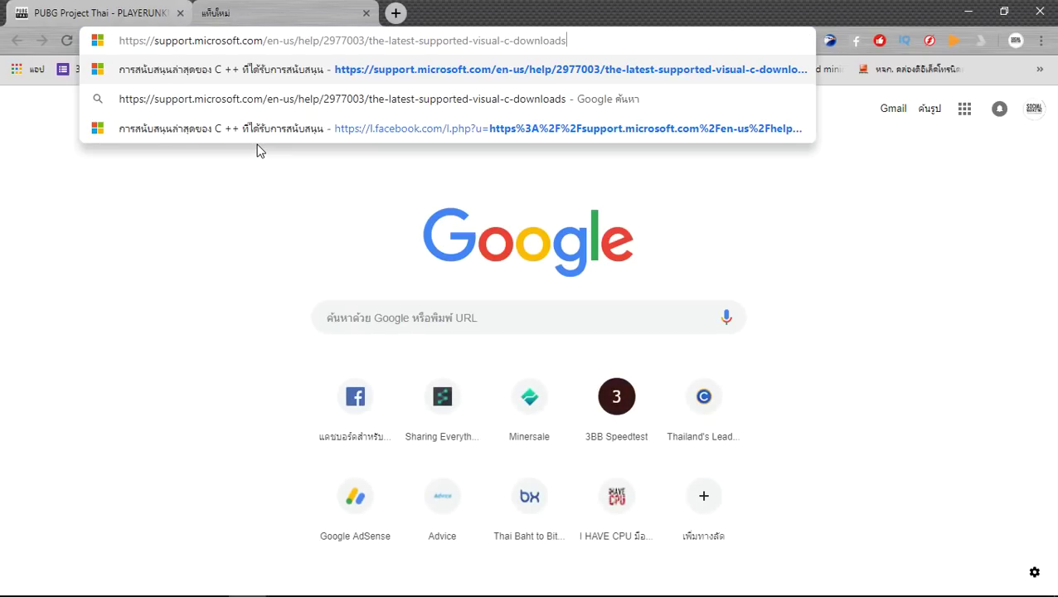
pyautogui.press('Return')
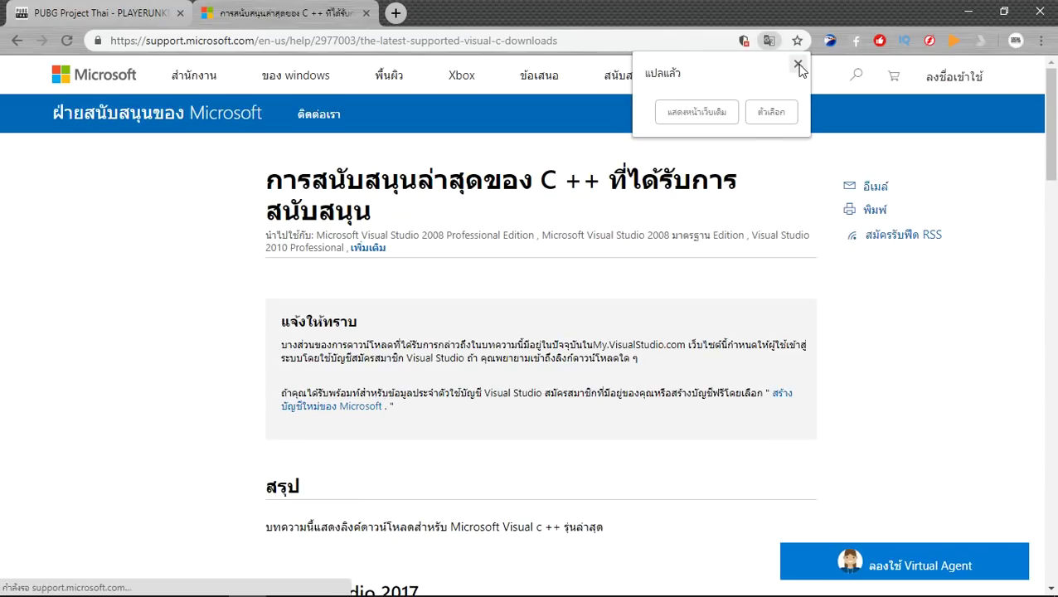
# - Dismiss the translation notice and show the Visual C++ downloads page in its original language
pyautogui.click(796, 64)
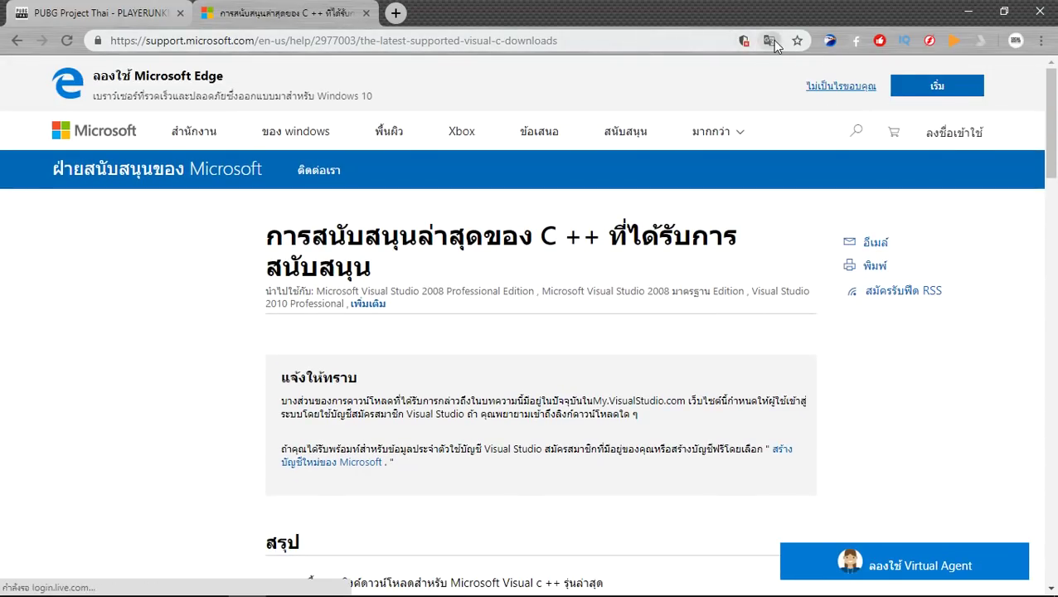
pyautogui.click(769, 40)
pyautogui.click(701, 111)
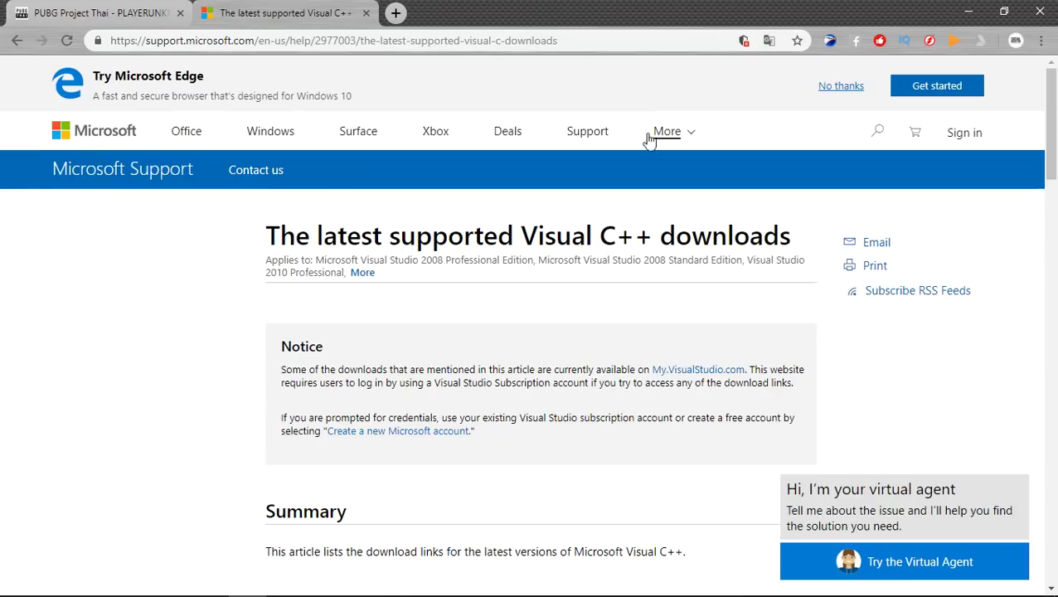
# - Try the vc_redist.x86.exe download link under Visual Studio 2017, and cancel the new download
pyautogui.scroll(-3, 671, 149)
pyautogui.scroll(-3, 680, 152)
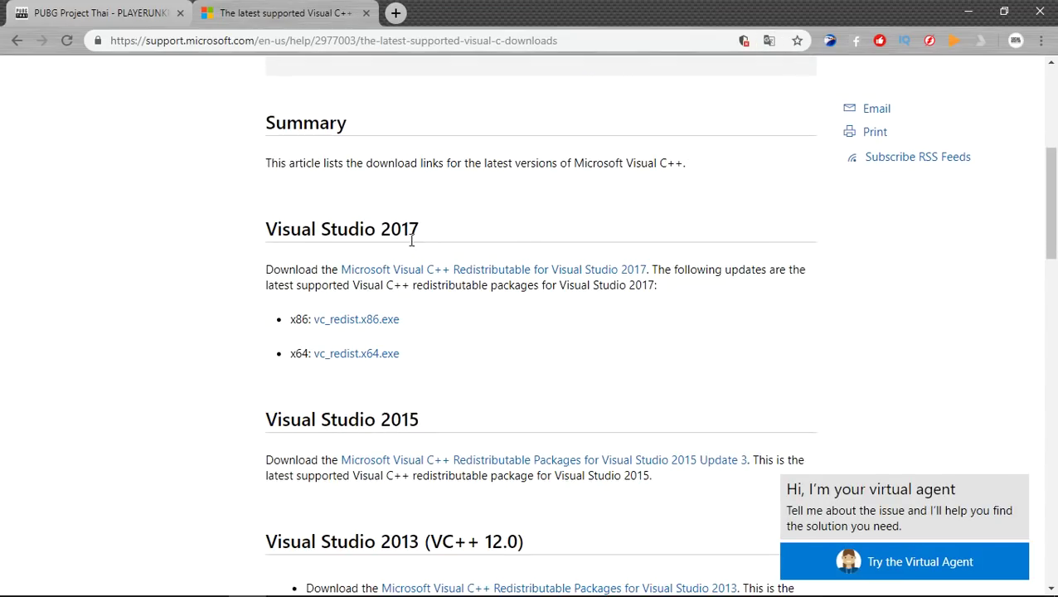
pyautogui.scroll(-1, 609, 237)
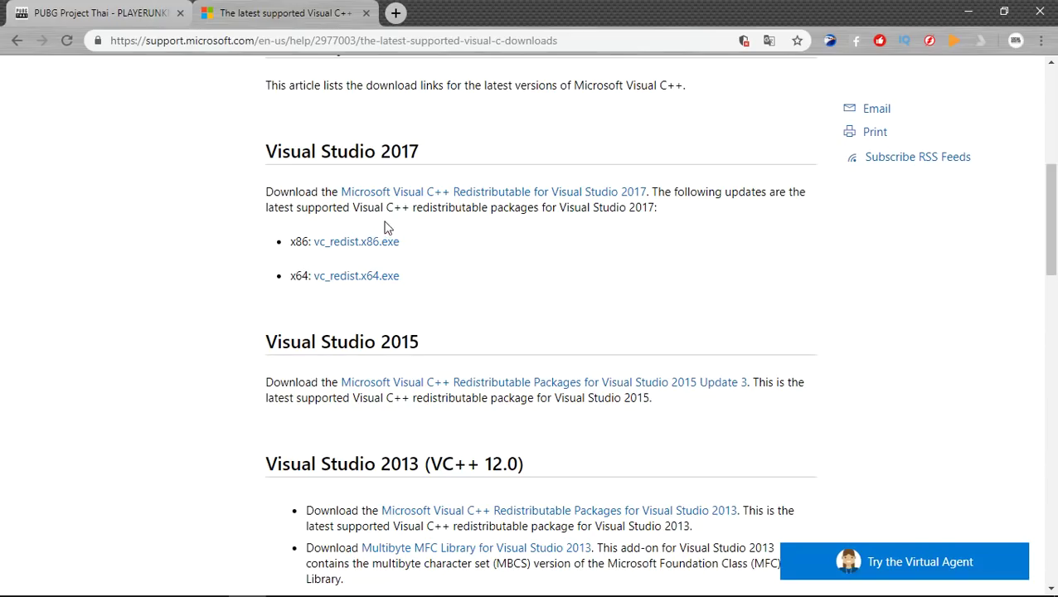
pyautogui.scroll(-2, 365, 212)
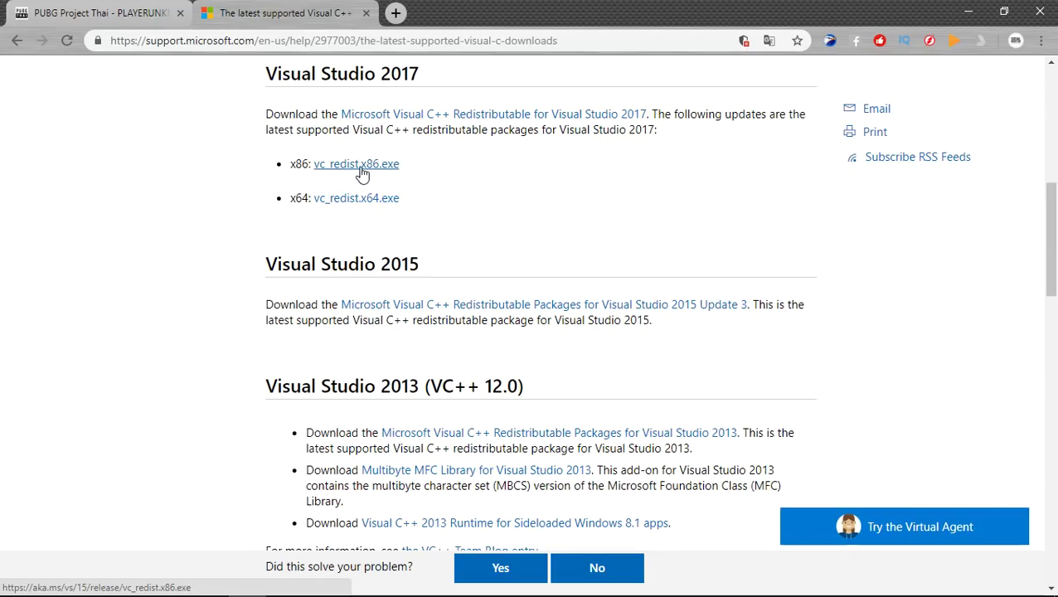
pyautogui.click(362, 170)
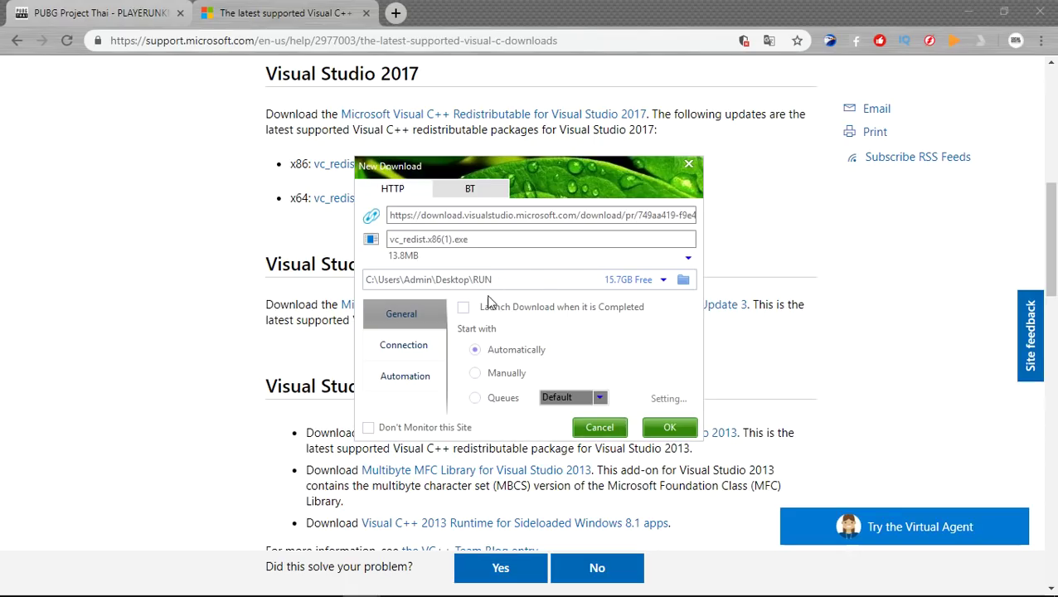
pyautogui.click(606, 429)
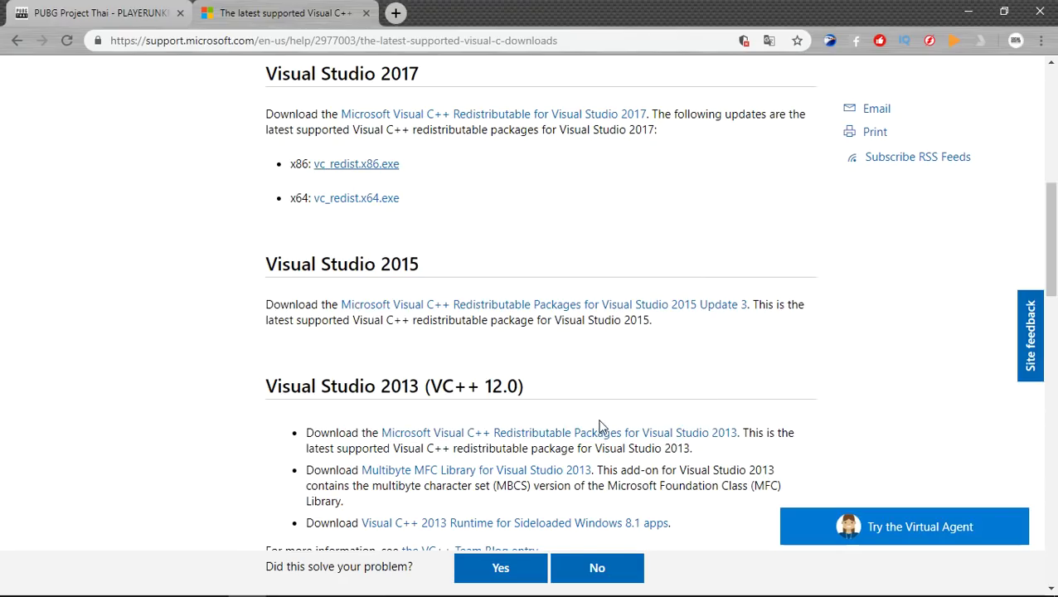
# - Try the vc_redist.x64.exe download link, check its save folder on the Desktop, and cancel the new download
pyautogui.click(328, 204)
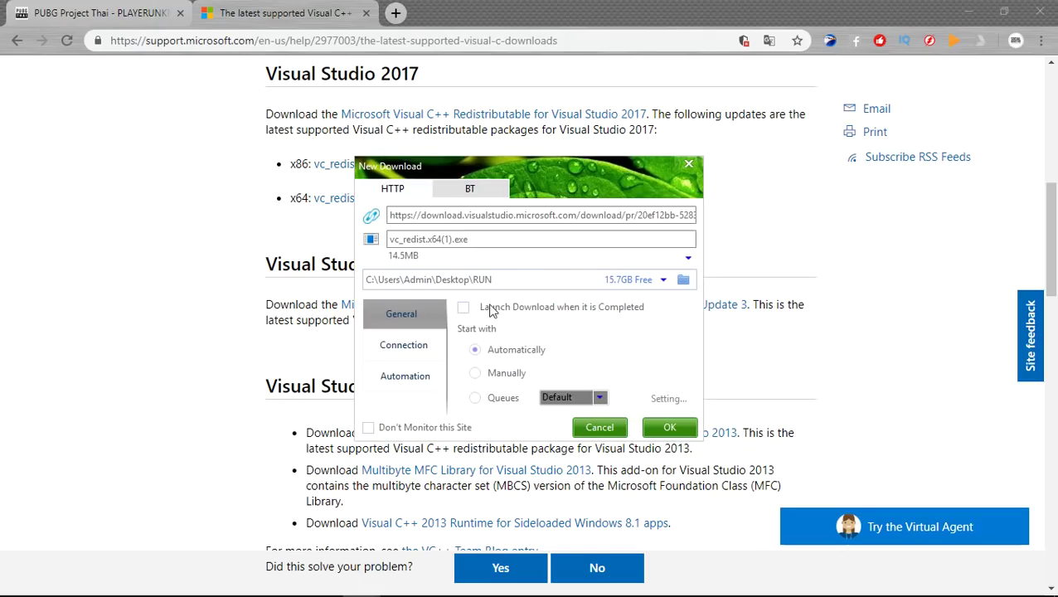
pyautogui.click(682, 281)
pyautogui.scroll(-1, 485, 332)
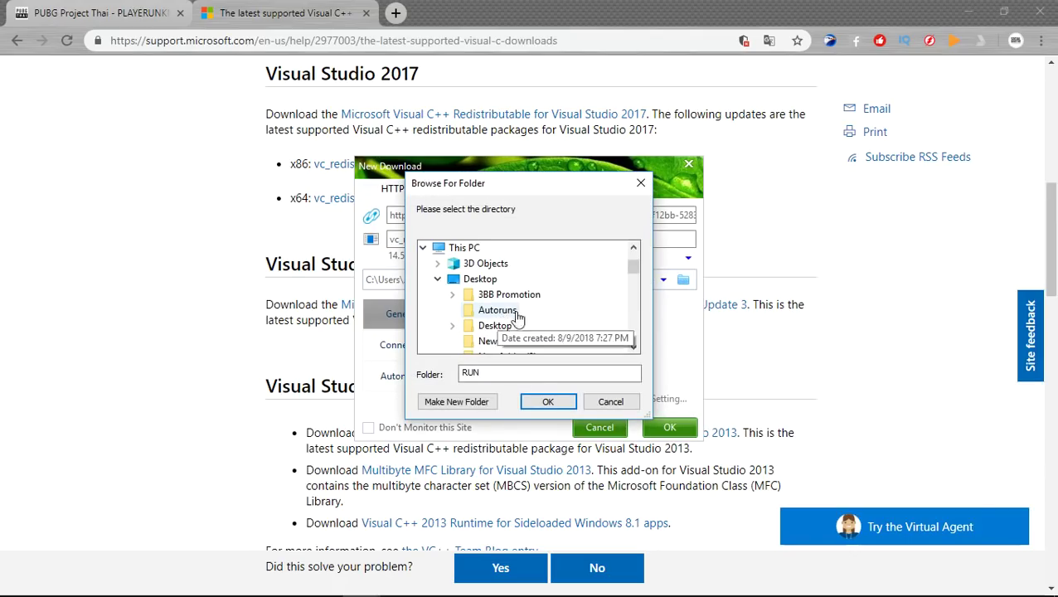
pyautogui.click(609, 403)
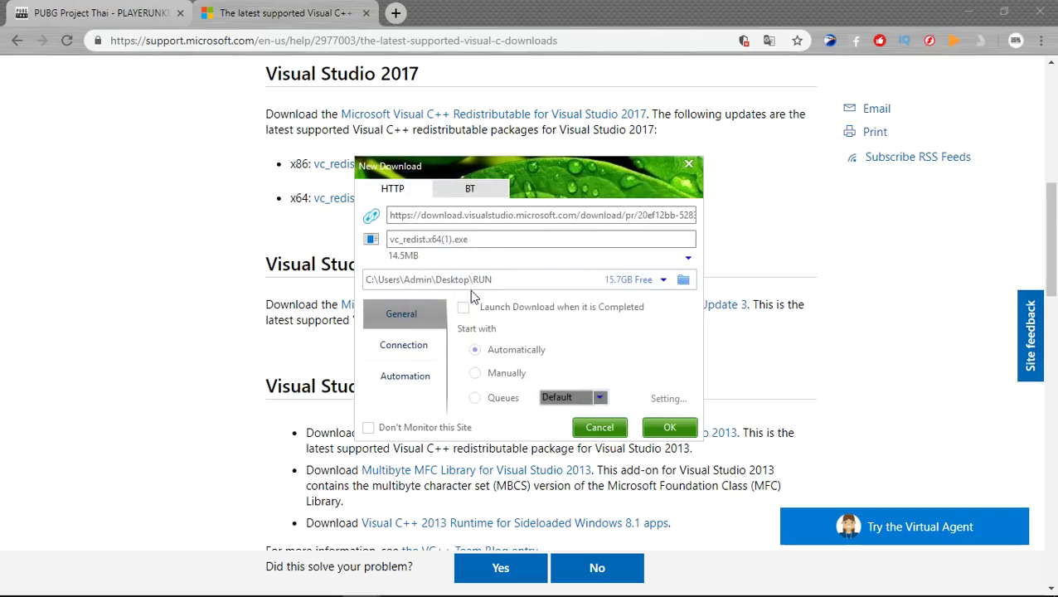
pyautogui.moveTo(476, 279); pyautogui.dragTo(493, 279)
pyautogui.click(499, 279)
pyautogui.moveTo(490, 280); pyautogui.dragTo(479, 282)
pyautogui.click(599, 427)
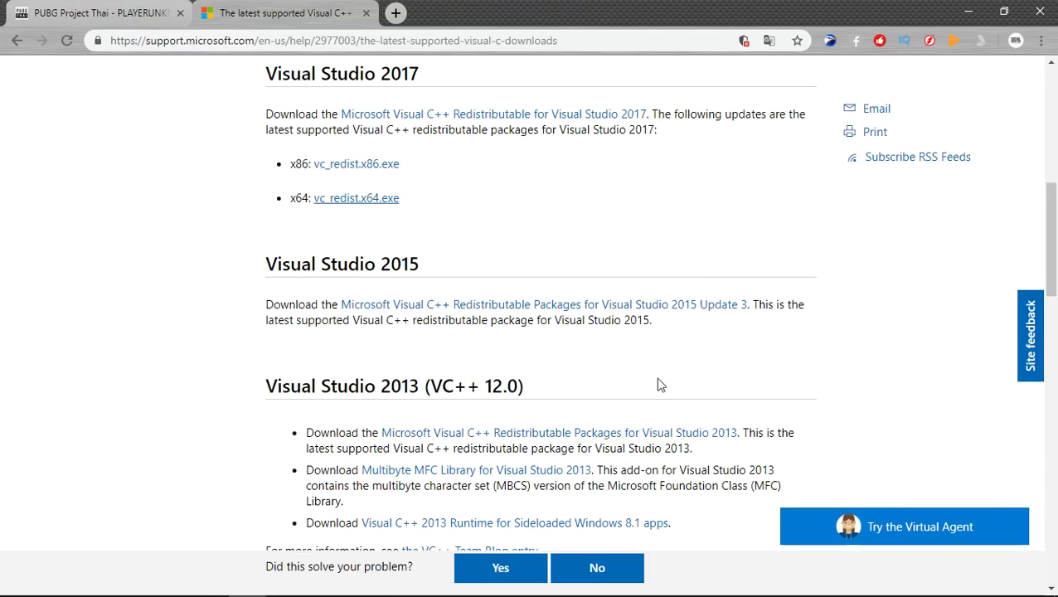
pyautogui.scroll(1, 601, 240)
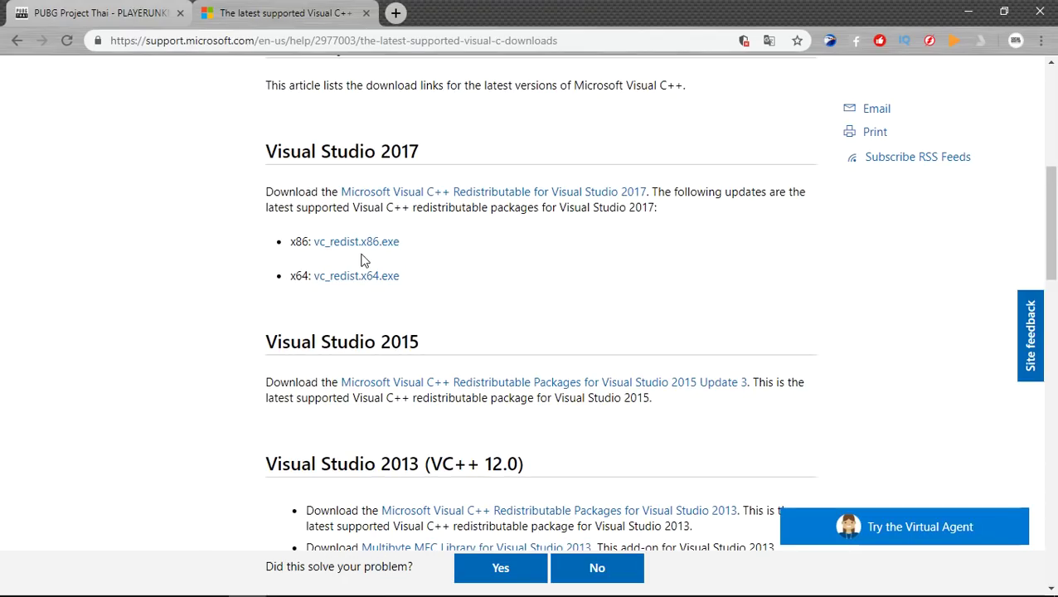
# - Switch to the RUN folder in File Explorer and check for the vc_redist installers
pyautogui.moveTo(170, 581)
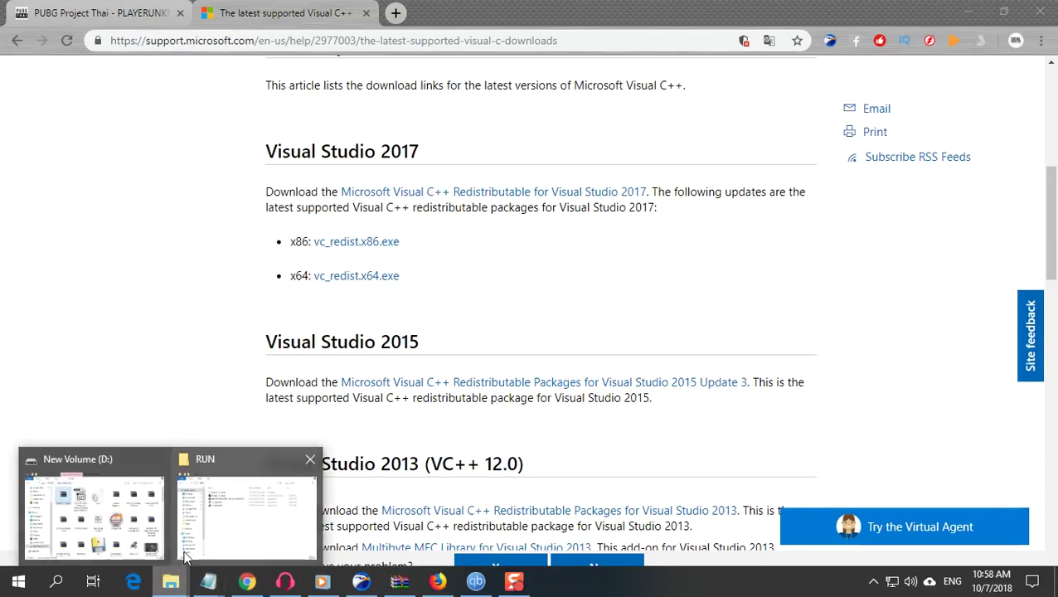
pyautogui.click(233, 539)
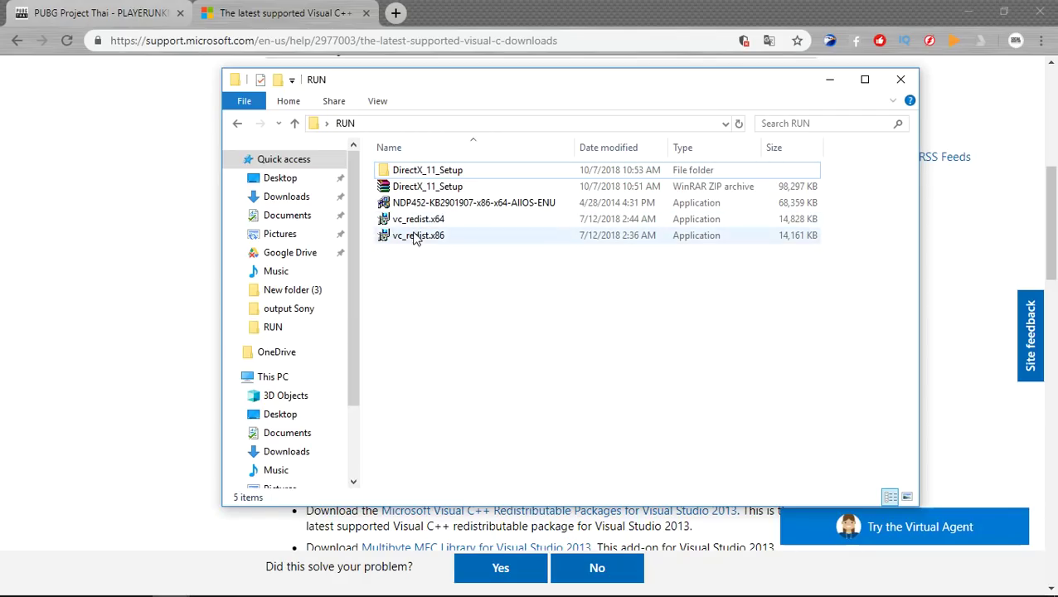
pyautogui.click(86, 223)
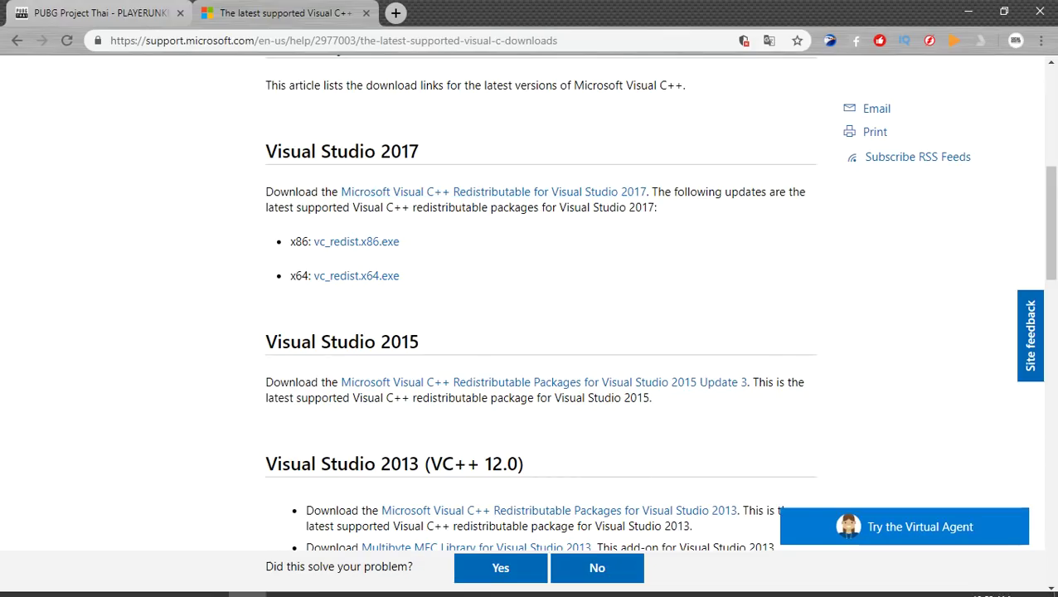
# - Switch to the Notepad notes and examine the minimum version given for the .NET Framework entry
pyautogui.moveTo(208, 581)
pyautogui.click(296, 495)
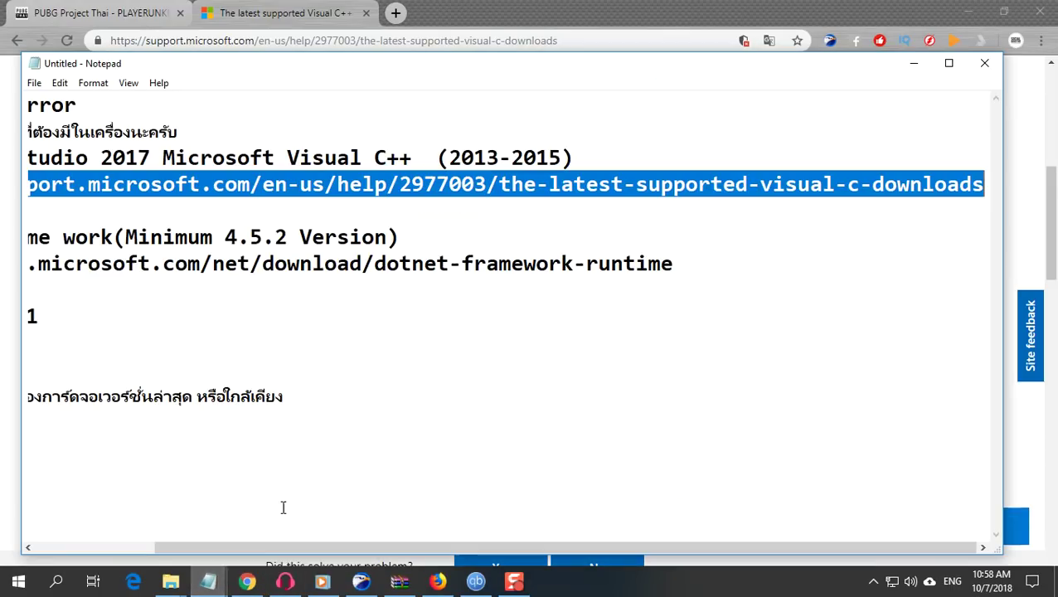
pyautogui.moveTo(434, 549); pyautogui.dragTo(274, 543)
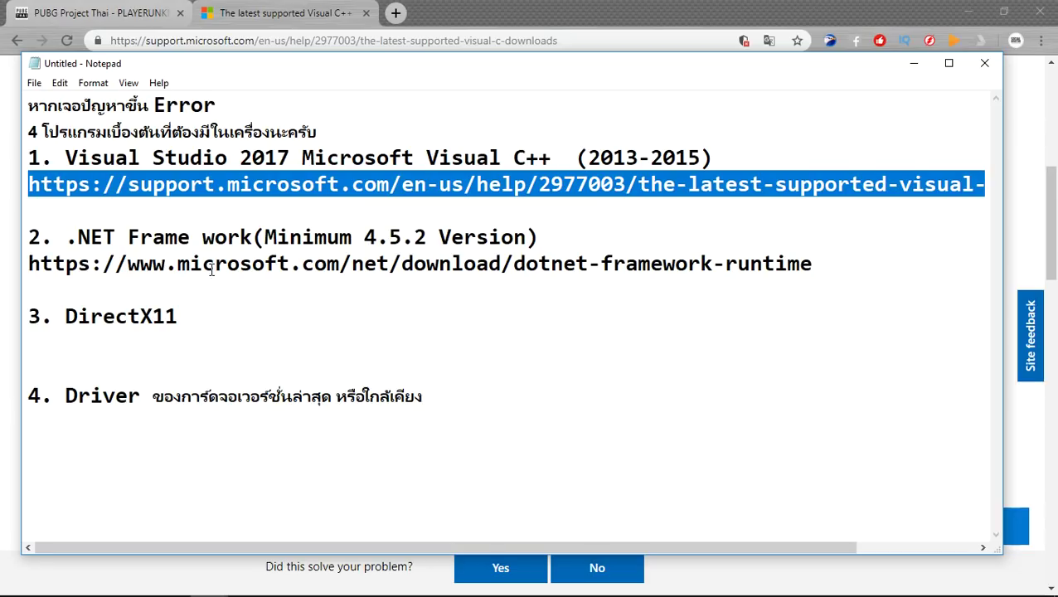
pyautogui.moveTo(265, 237); pyautogui.dragTo(432, 236)
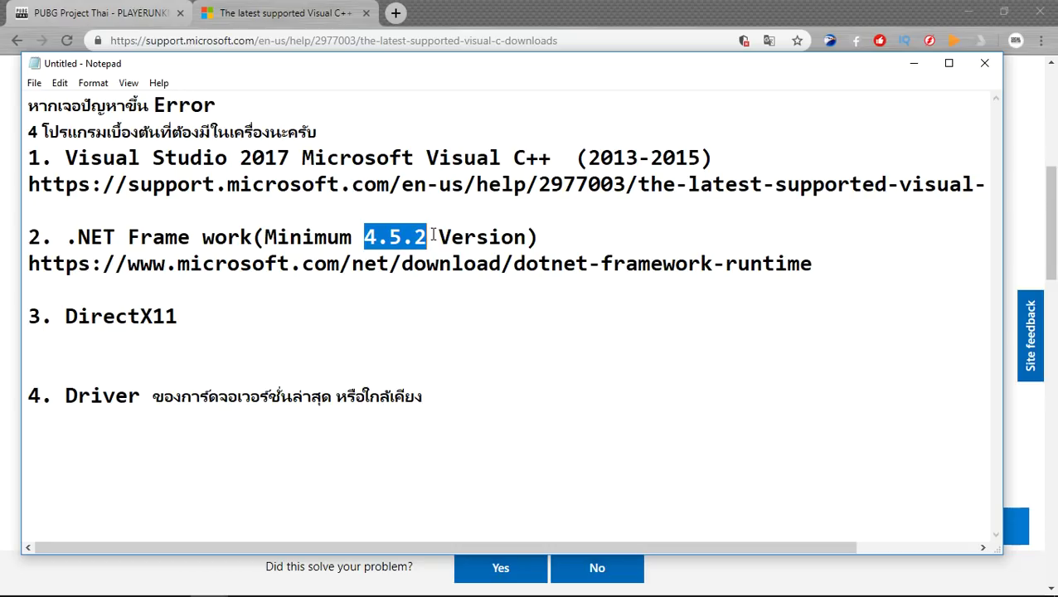
pyautogui.click(348, 286)
# - Open the .NET Framework runtime link from the notes in the Visual C++ tab, shown in the page's original language
pyautogui.moveTo(27, 264); pyautogui.dragTo(810, 264)
pyautogui.rightClick(796, 267)
pyautogui.click(831, 313)
pyautogui.click(331, 15)
pyautogui.click(348, 46)
pyautogui.rightClick(348, 46)
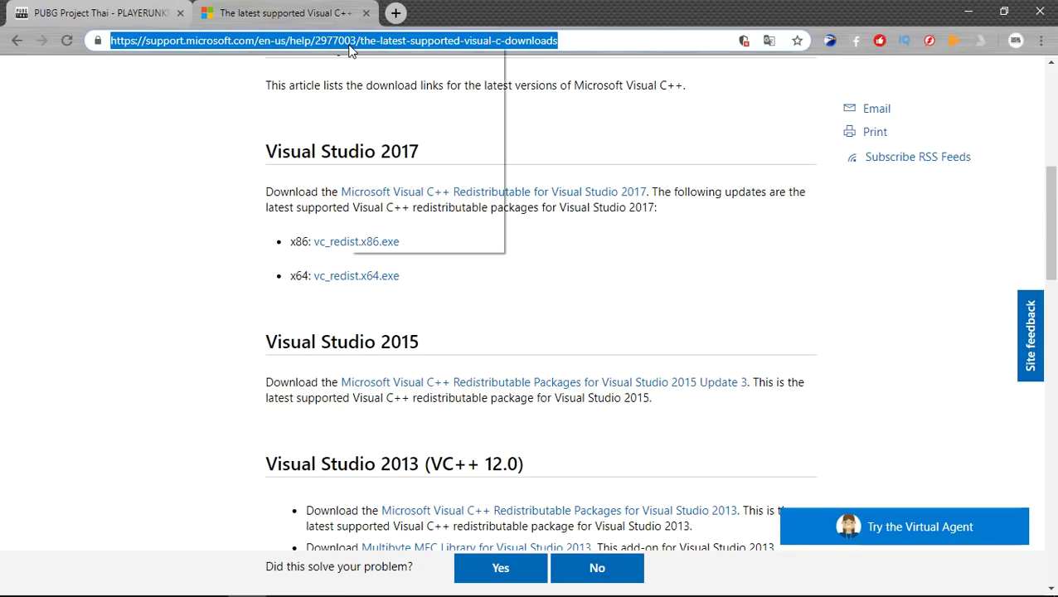
pyautogui.click(384, 151)
pyautogui.press('Return')
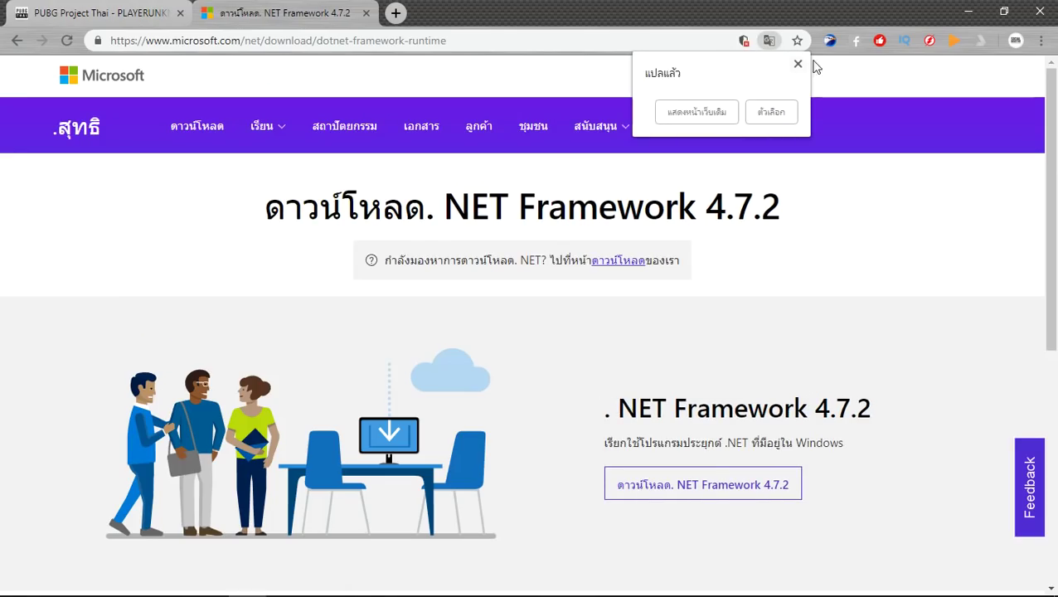
pyautogui.click(712, 111)
# - Request the .NET Framework 4.5.2 download from the list of other versions, and cancel the new download
pyautogui.scroll(-5, 693, 98)
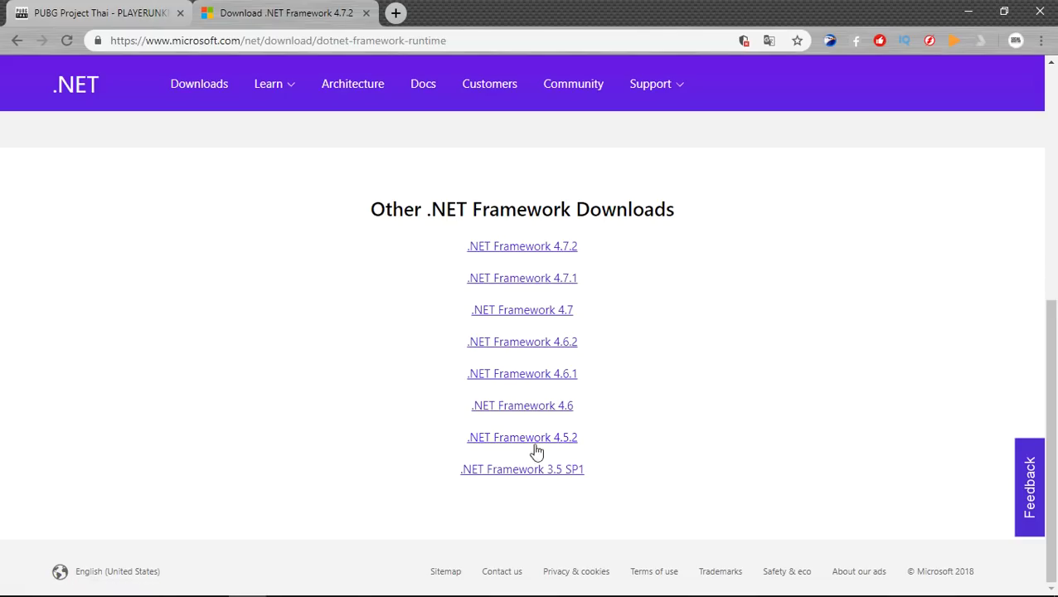
pyautogui.click(554, 443)
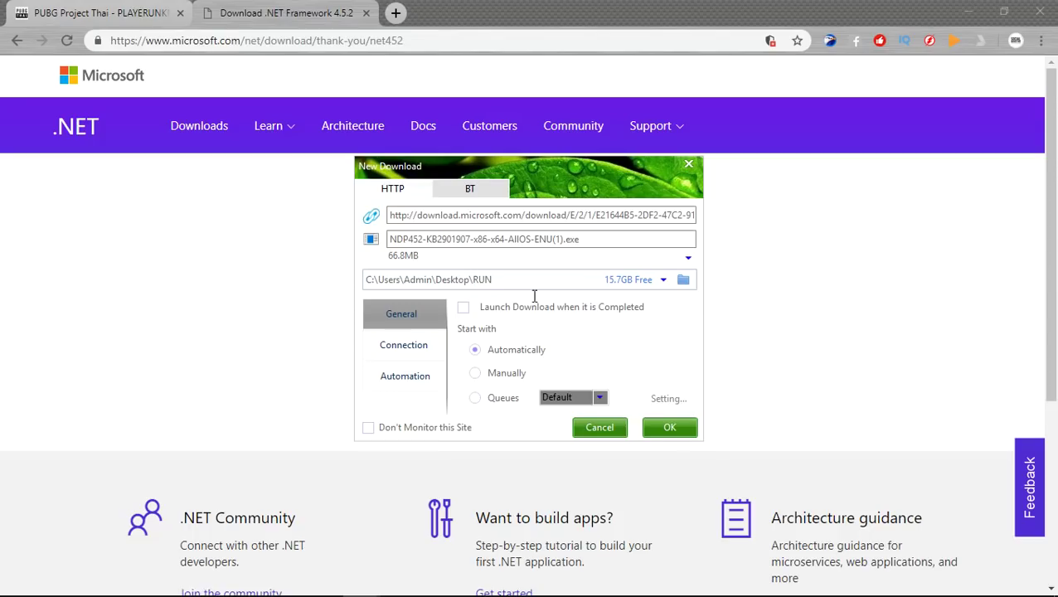
pyautogui.click(618, 427)
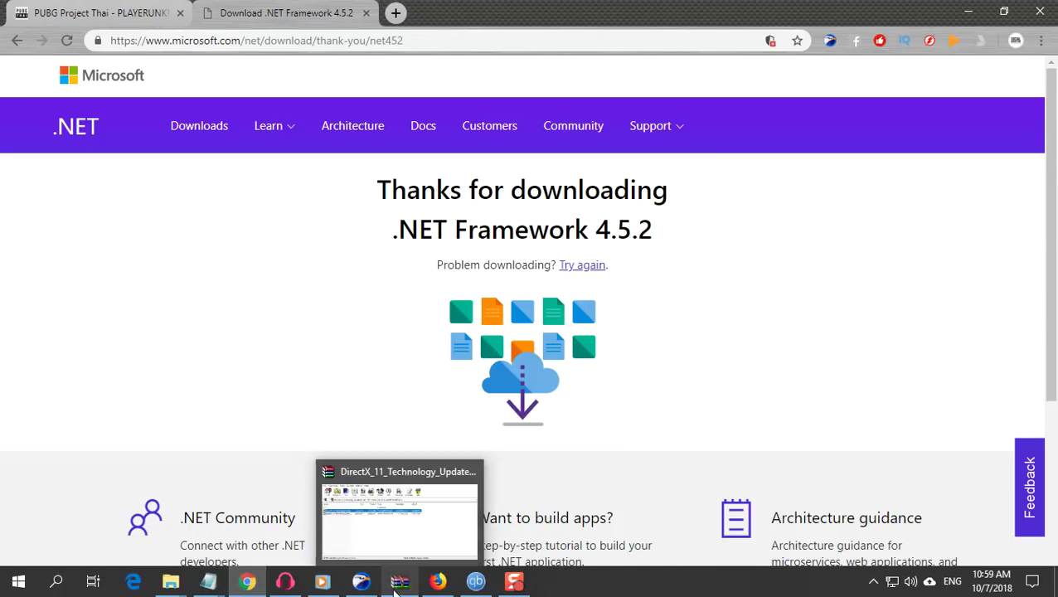
# - Switch to the RUN folder in File Explorer and check for the .NET Framework 4.5.2 installer
pyautogui.moveTo(170, 584)
pyautogui.click(224, 524)
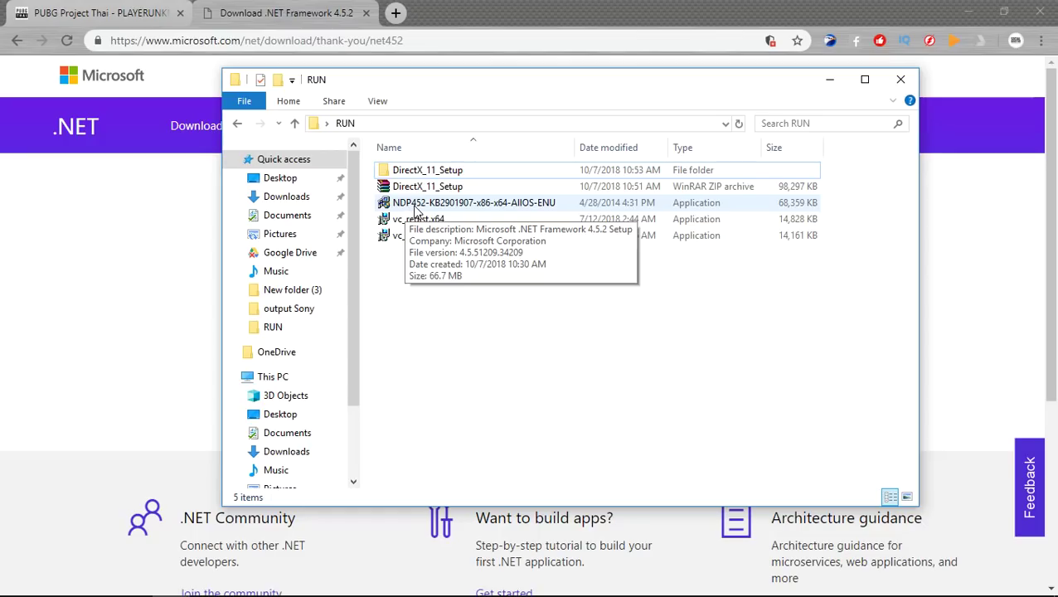
pyautogui.click(487, 205)
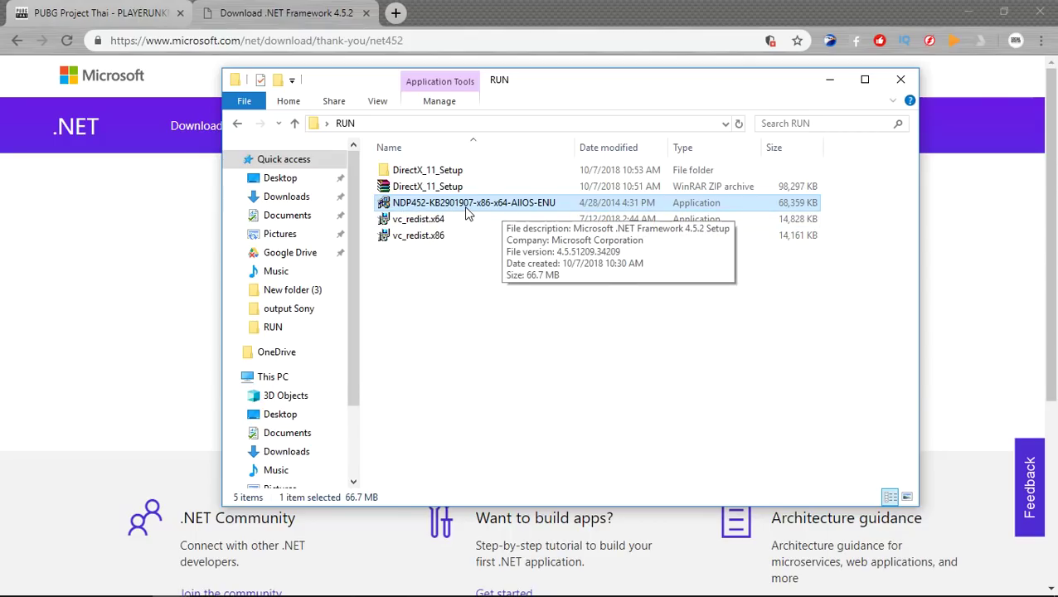
pyautogui.click(456, 310)
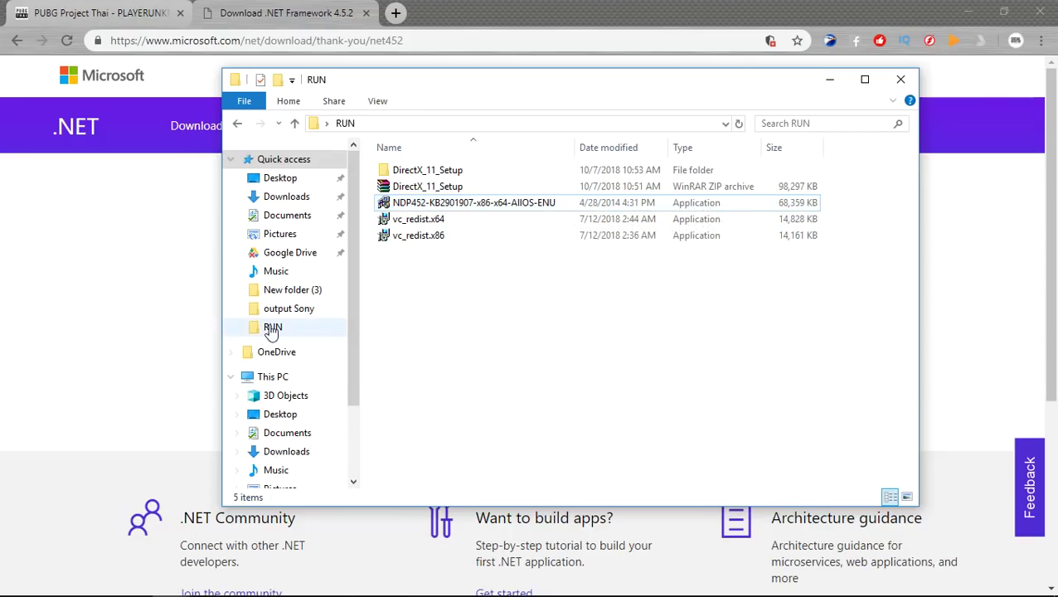
pyautogui.click(130, 325)
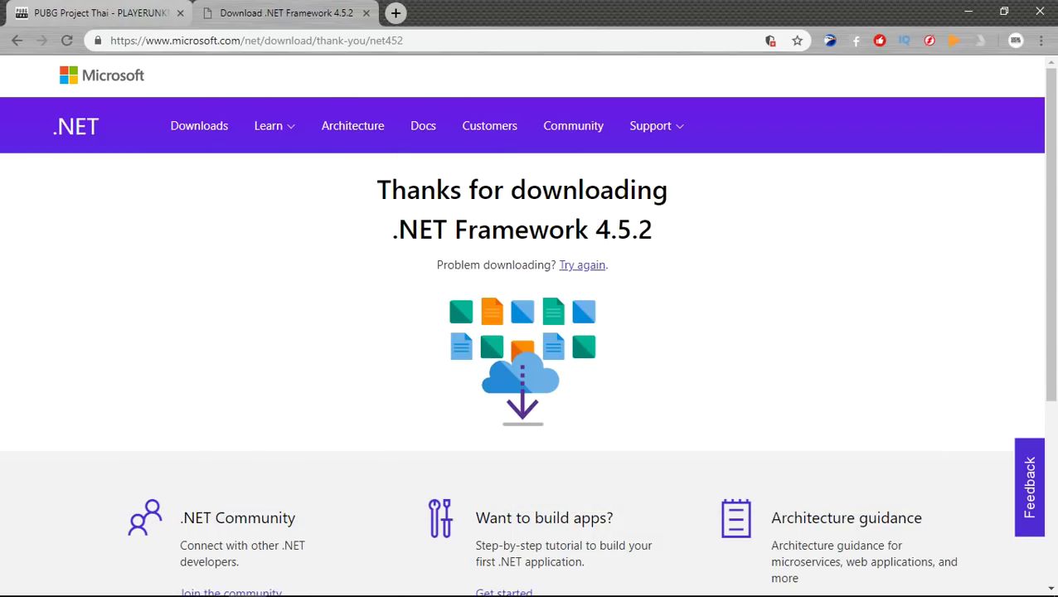
# - Switch to the Notepad notes and examine the DirectX11 and Driver entries
pyautogui.moveTo(209, 581)
pyautogui.click(297, 493)
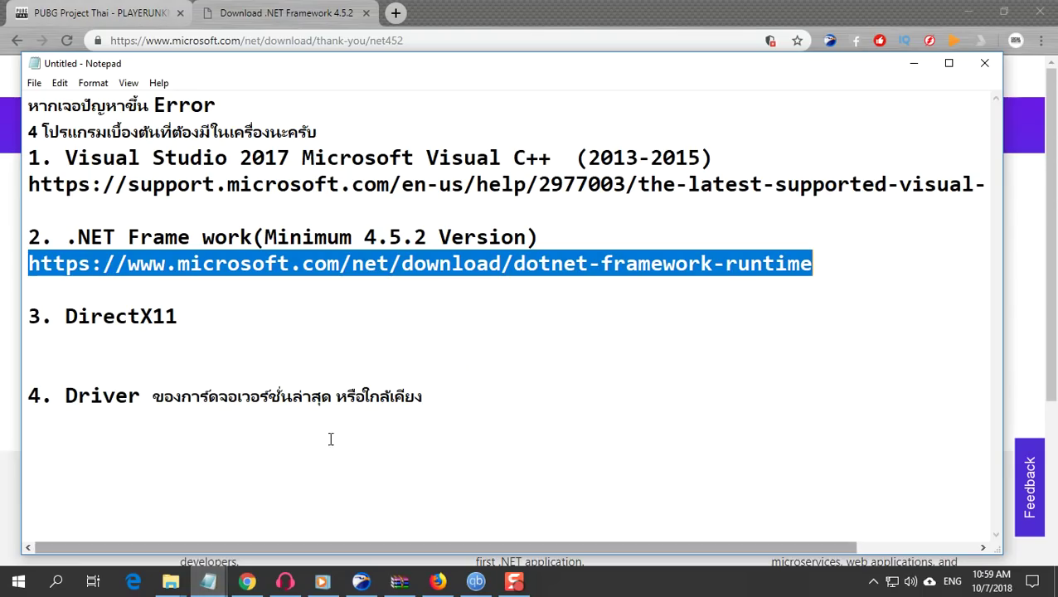
pyautogui.moveTo(179, 317); pyautogui.dragTo(28, 316)
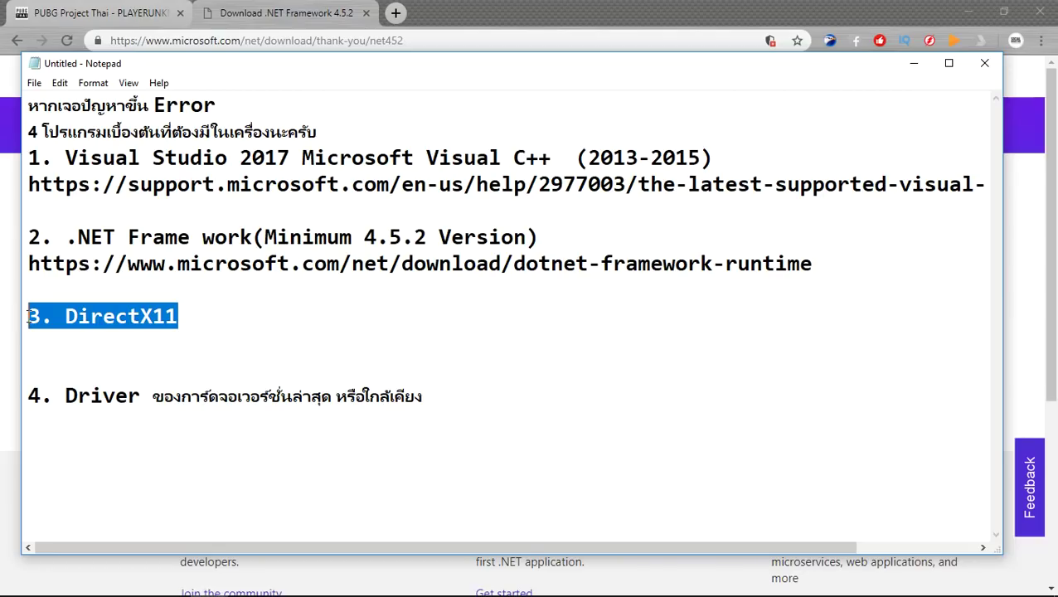
pyautogui.click(127, 341)
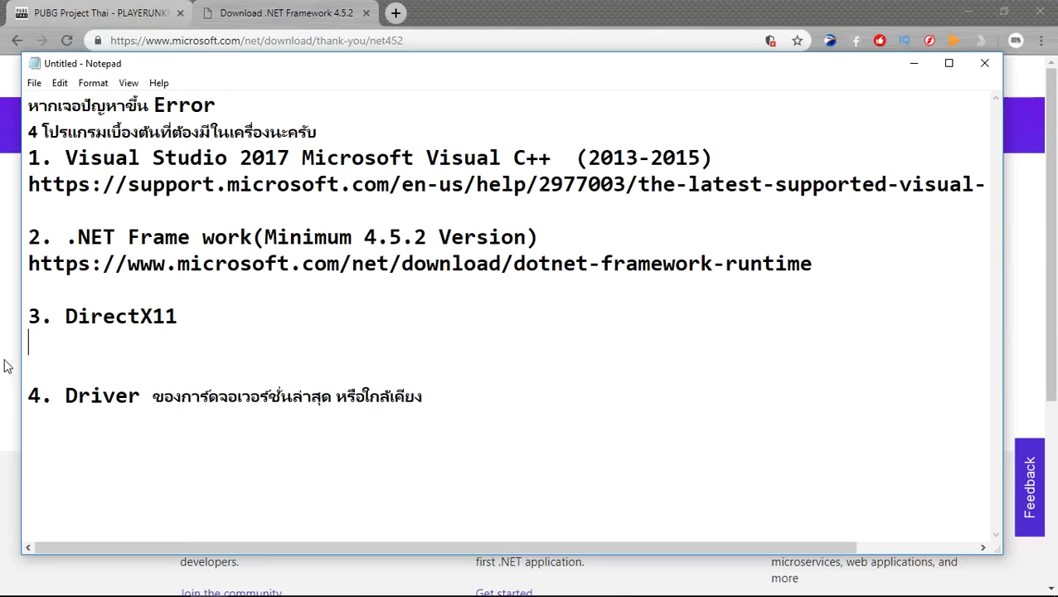
pyautogui.moveTo(65, 395); pyautogui.dragTo(152, 422)
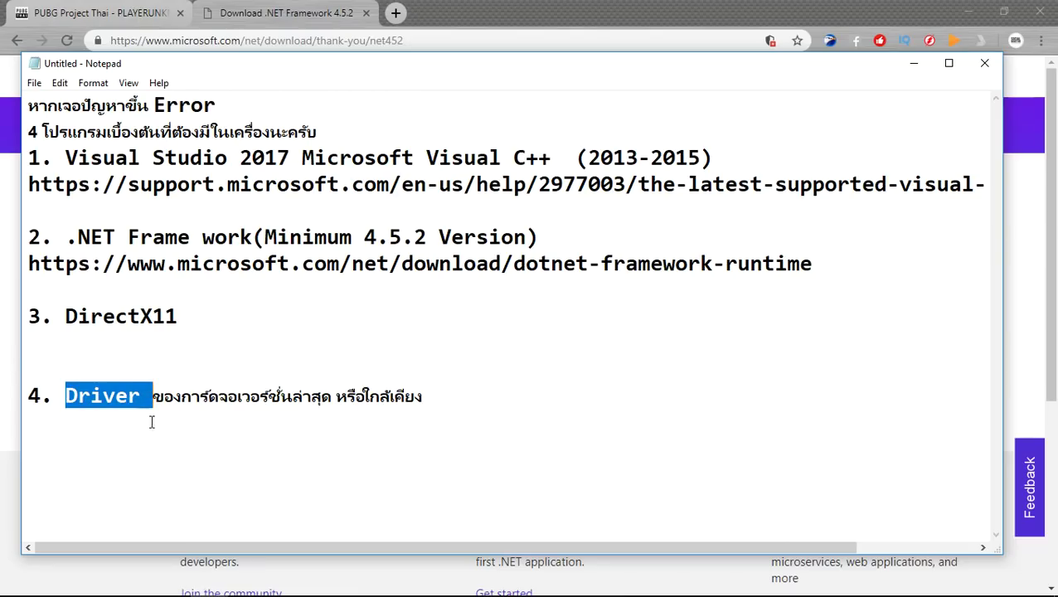
# - Return to Chrome and close the .NET Framework 4.5.2 download tab
pyautogui.click(14, 401)
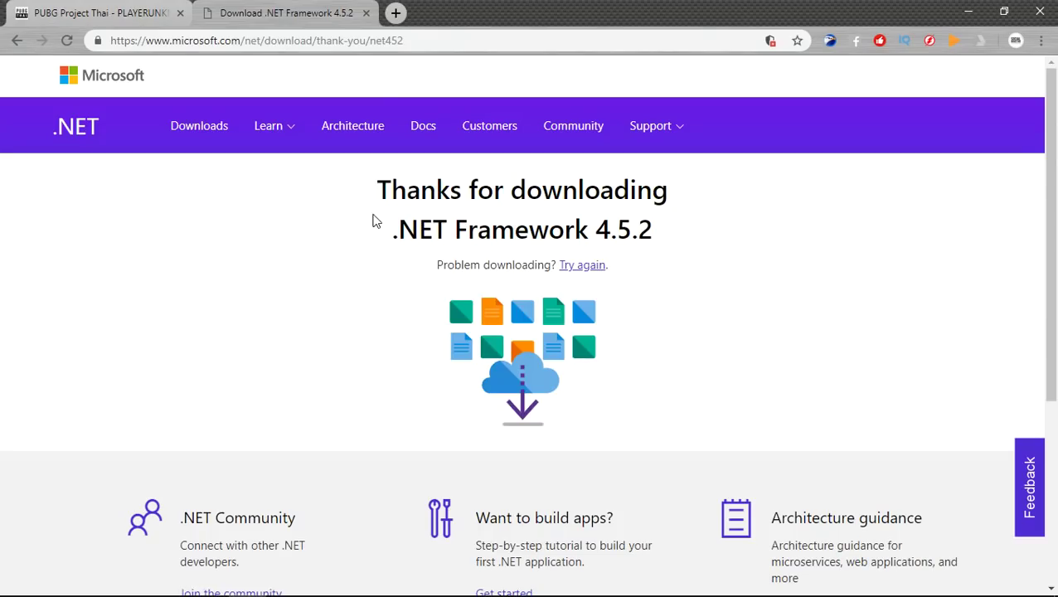
pyautogui.click(366, 12)
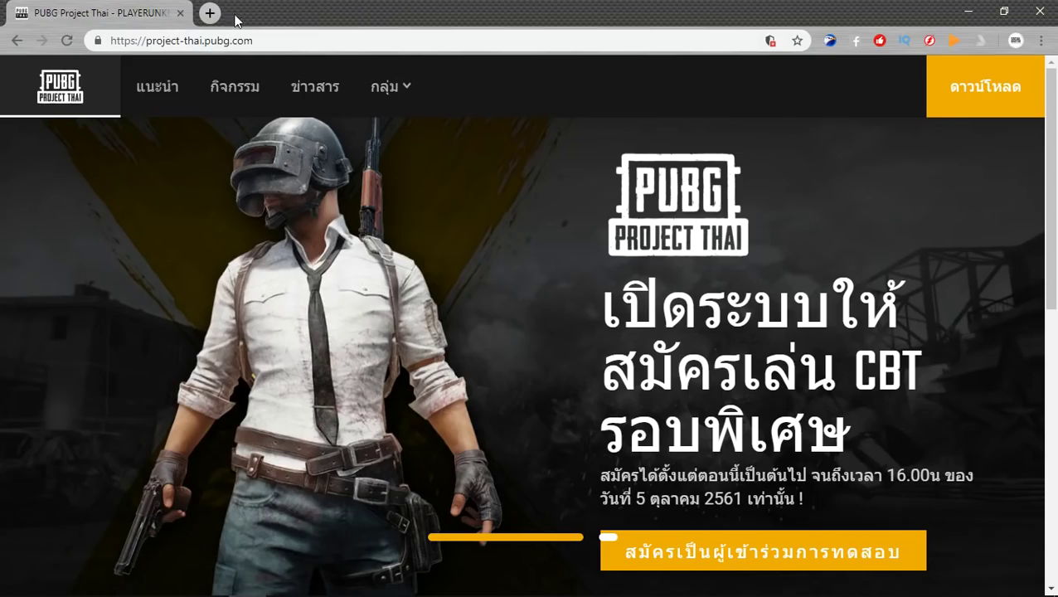
# - Search the web for nvidia in a new tab, open NVIDIA's Download Drivers page, and dismiss the translation notice
pyautogui.click(210, 13)
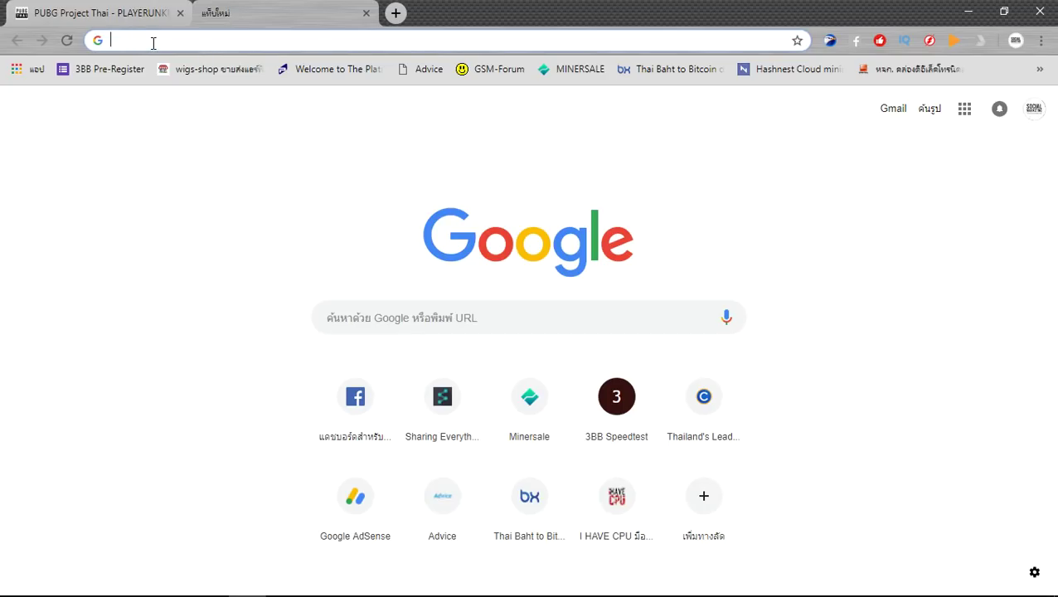
pyautogui.write('nvidia')
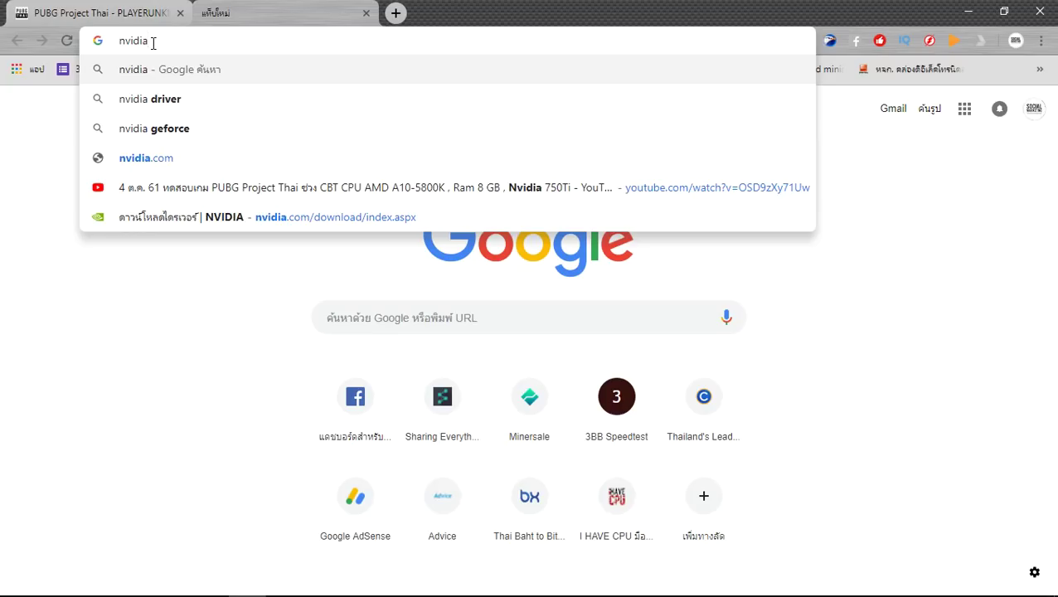
pyautogui.press('Return')
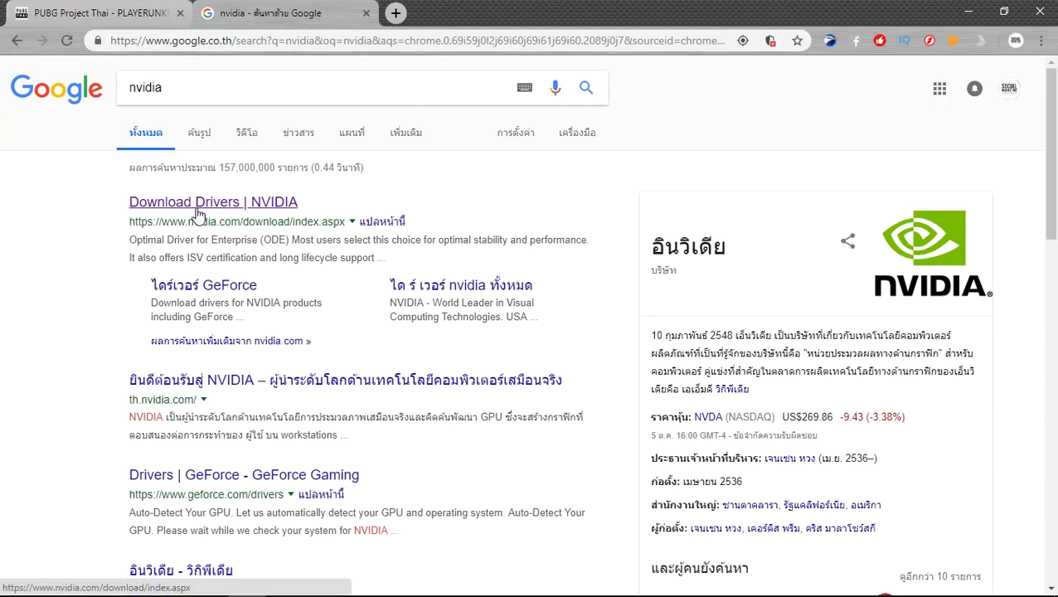
pyautogui.click(187, 209)
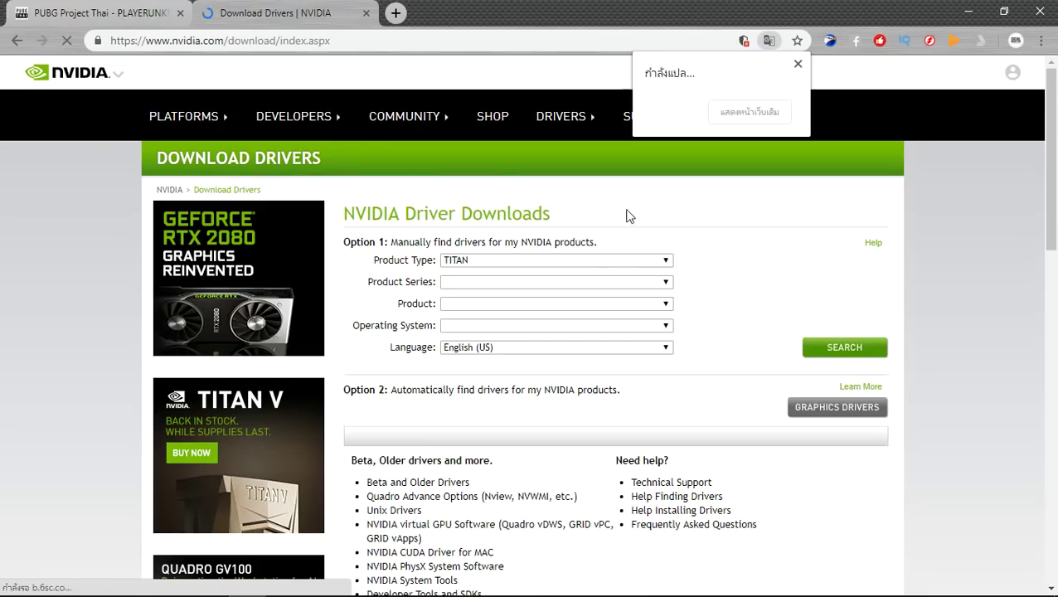
pyautogui.click(798, 66)
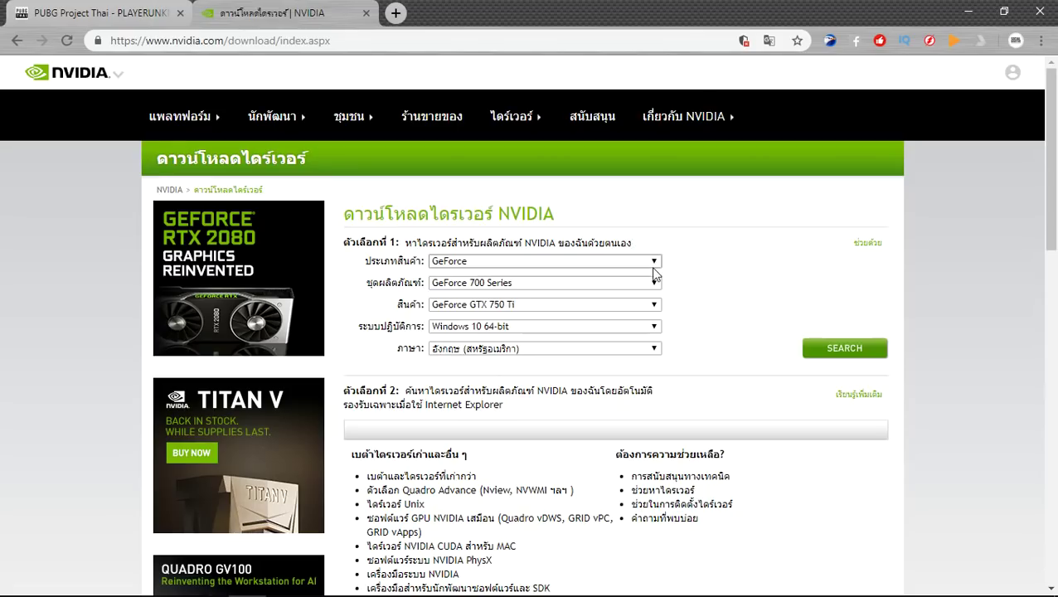
# - Search for the GeForce GTX 660 driver from the GeForce 600 Series for Windows 7 64-bit
pyautogui.click(478, 266)
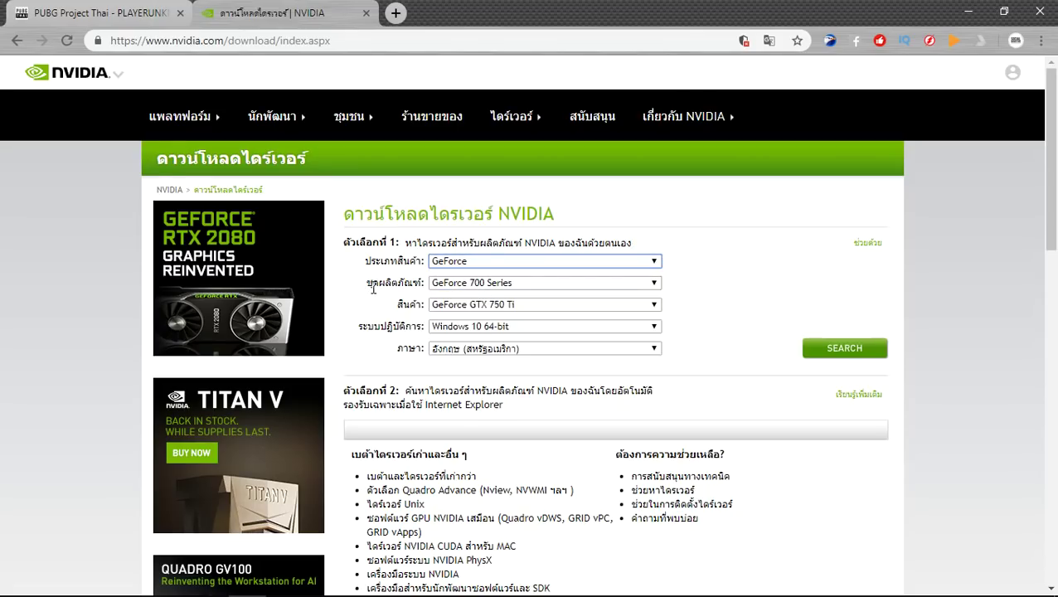
pyautogui.click(461, 284)
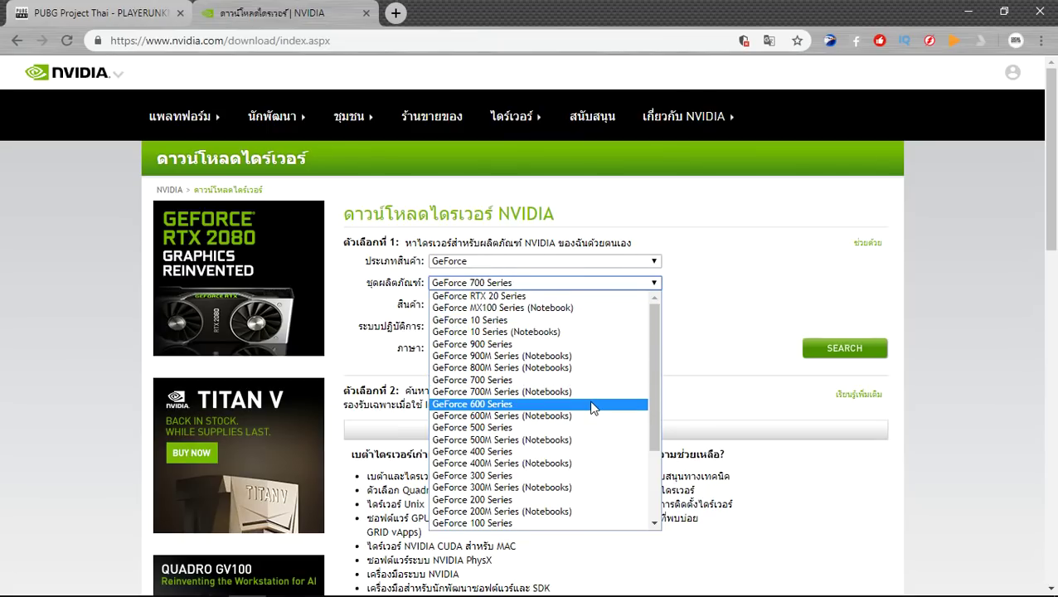
pyautogui.click(593, 406)
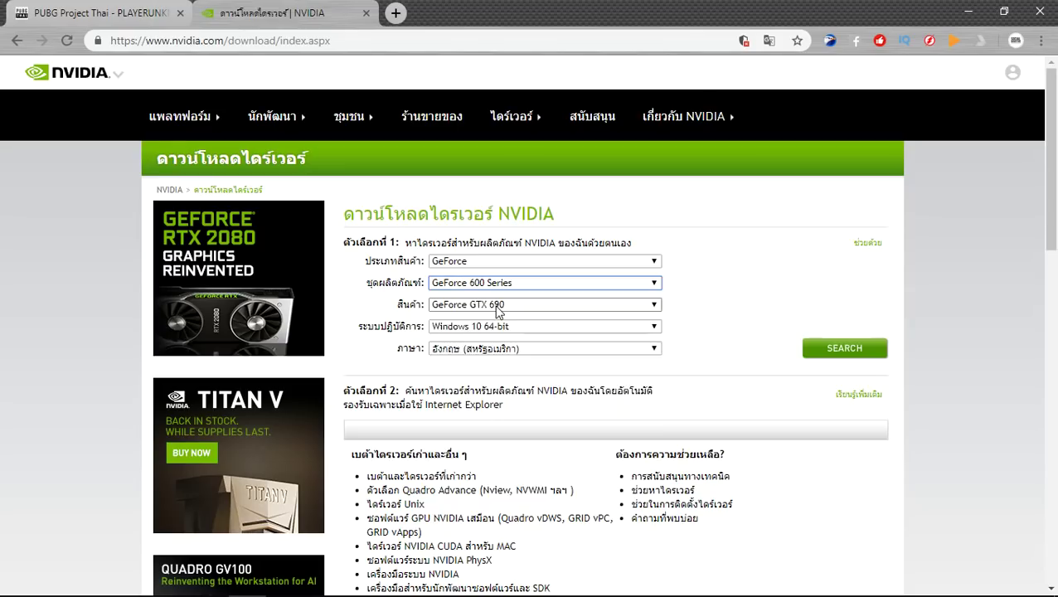
pyautogui.click(499, 305)
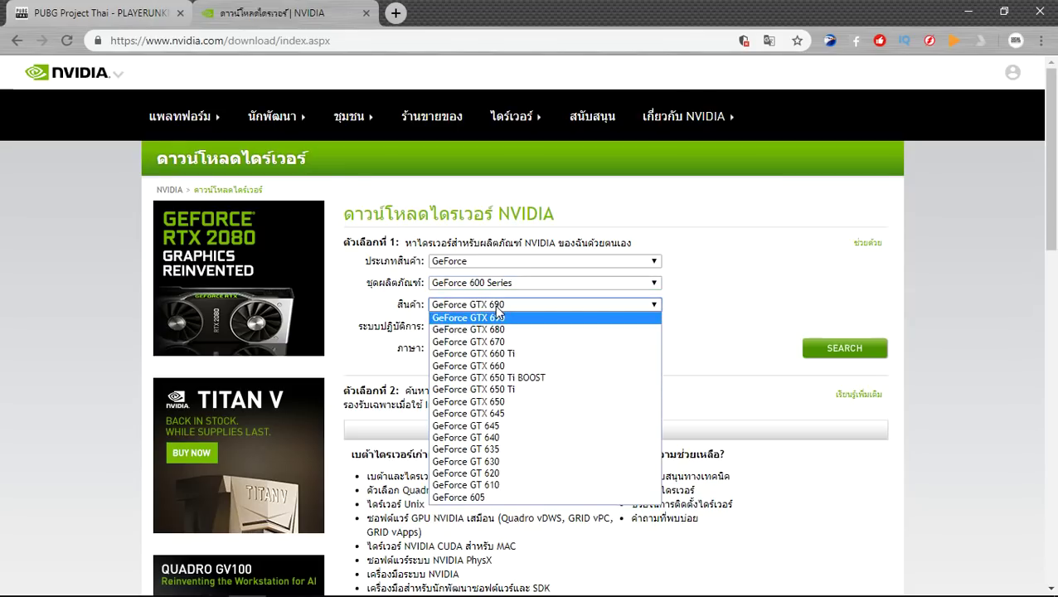
pyautogui.click(477, 365)
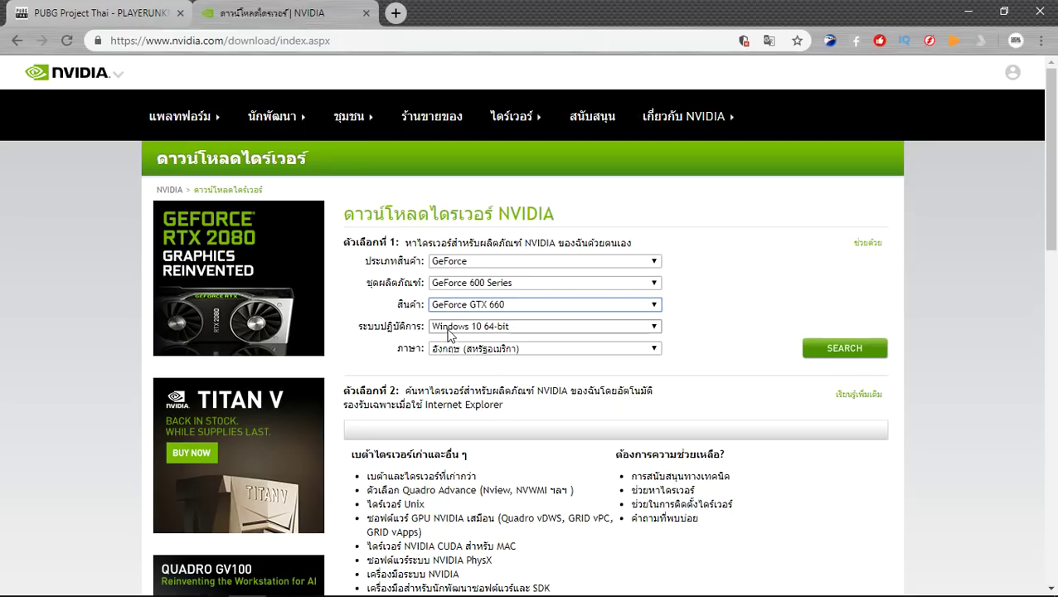
pyautogui.click(531, 329)
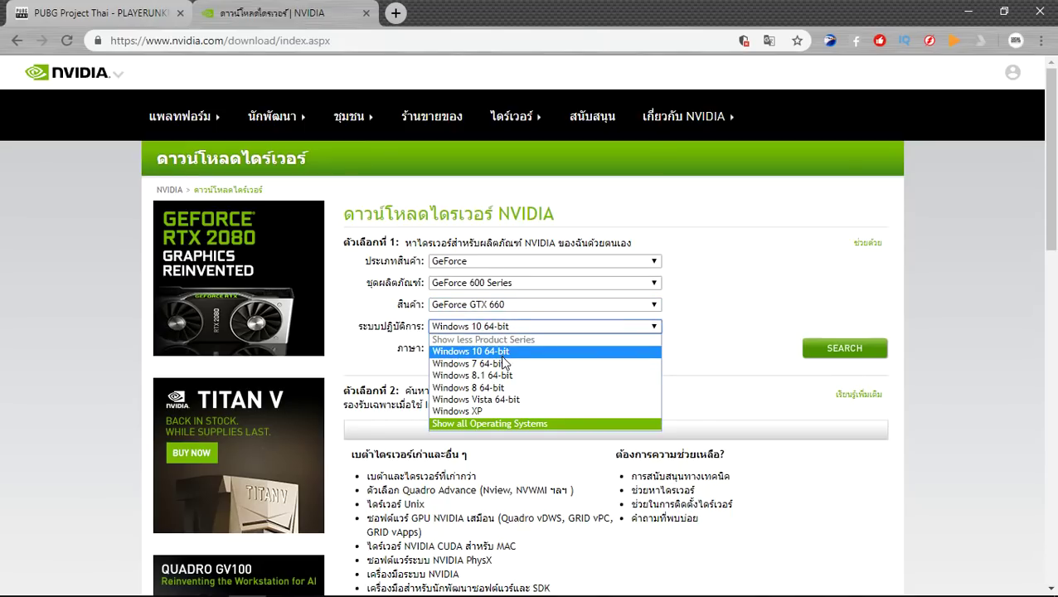
pyautogui.click(503, 359)
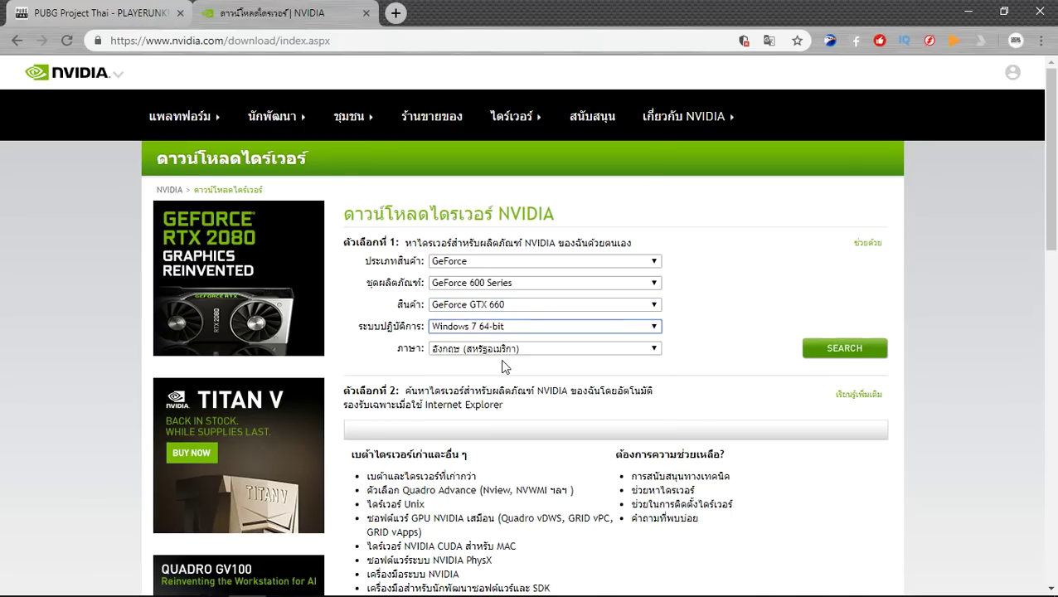
pyautogui.click(842, 358)
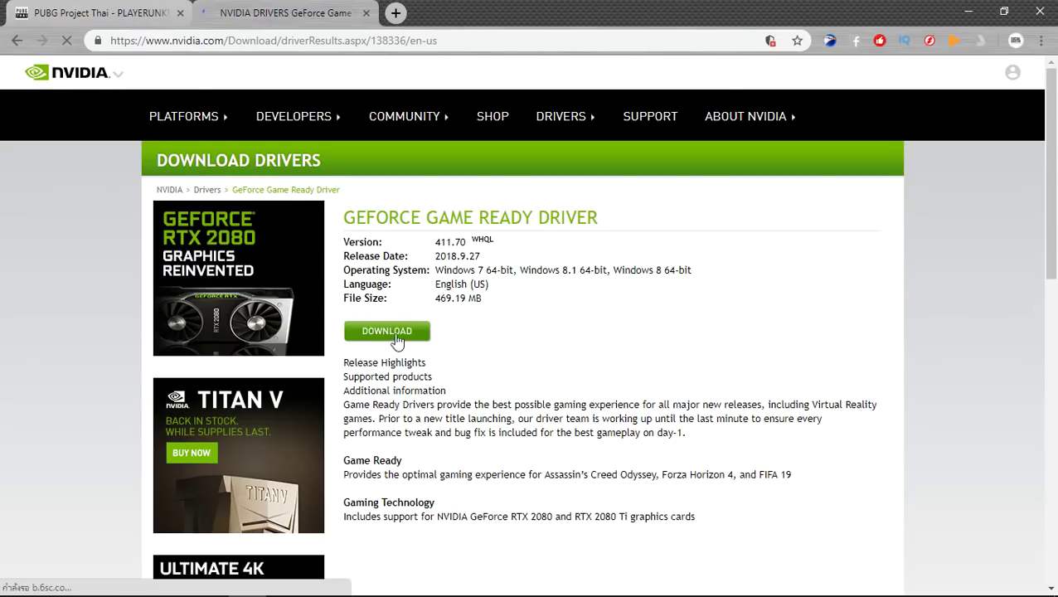
# - Return to the driver search form and choose the GeForce 200 Series with the GeForce 210 product
pyautogui.click(15, 41)
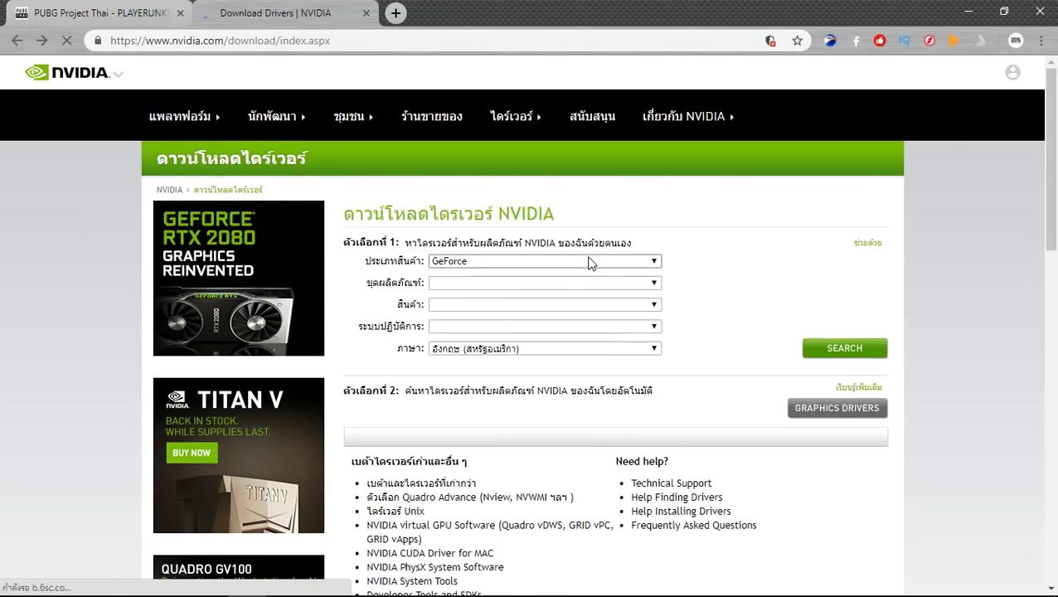
pyautogui.click(594, 281)
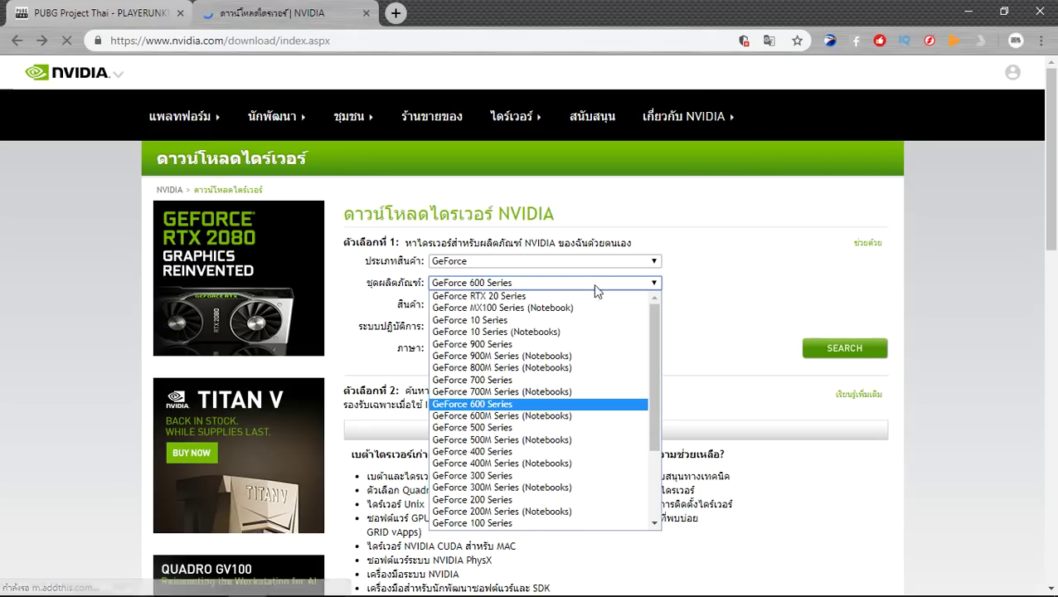
pyautogui.click(496, 500)
pyautogui.click(464, 304)
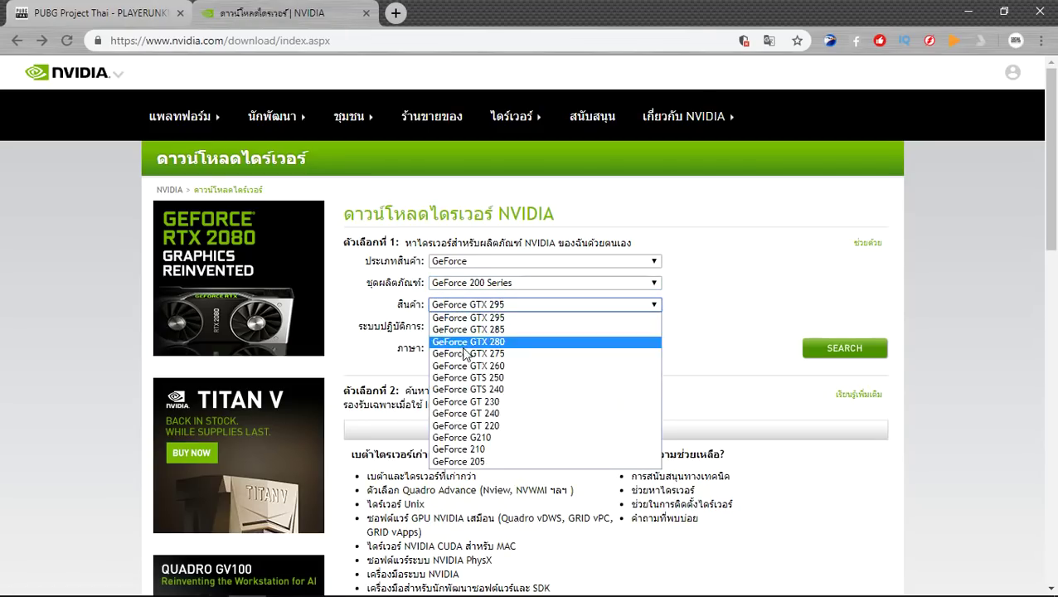
pyautogui.click(466, 451)
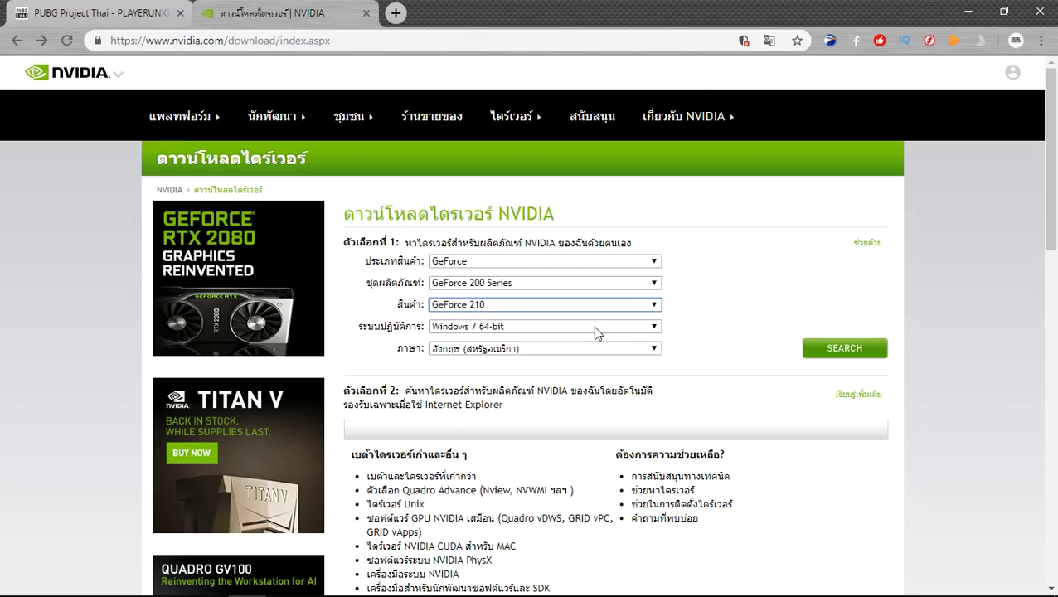
# - Switch the product to GeForce G210 in the driver search form
pyautogui.click(455, 308)
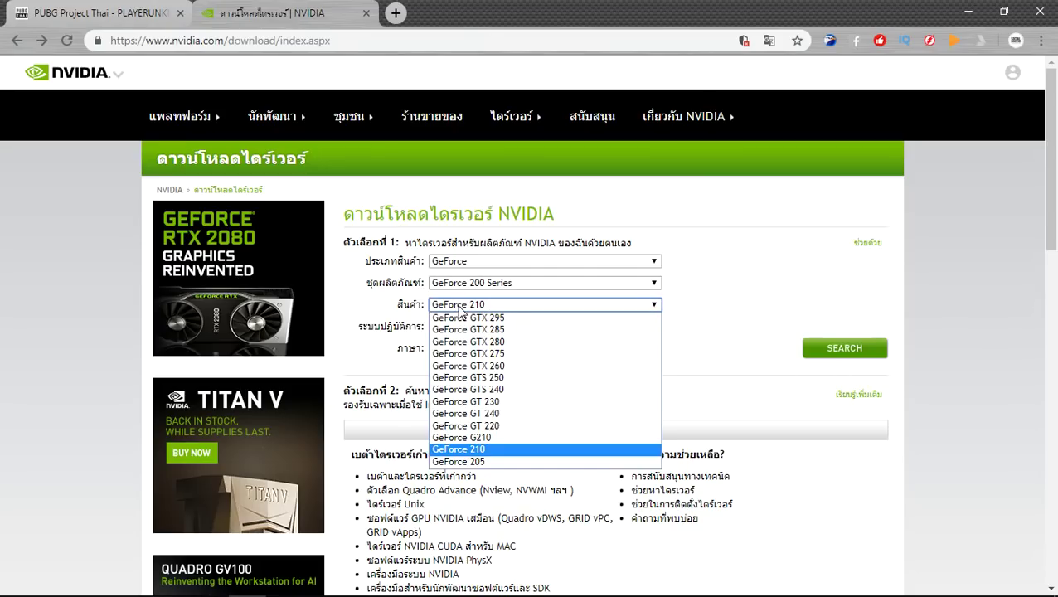
pyautogui.click(446, 438)
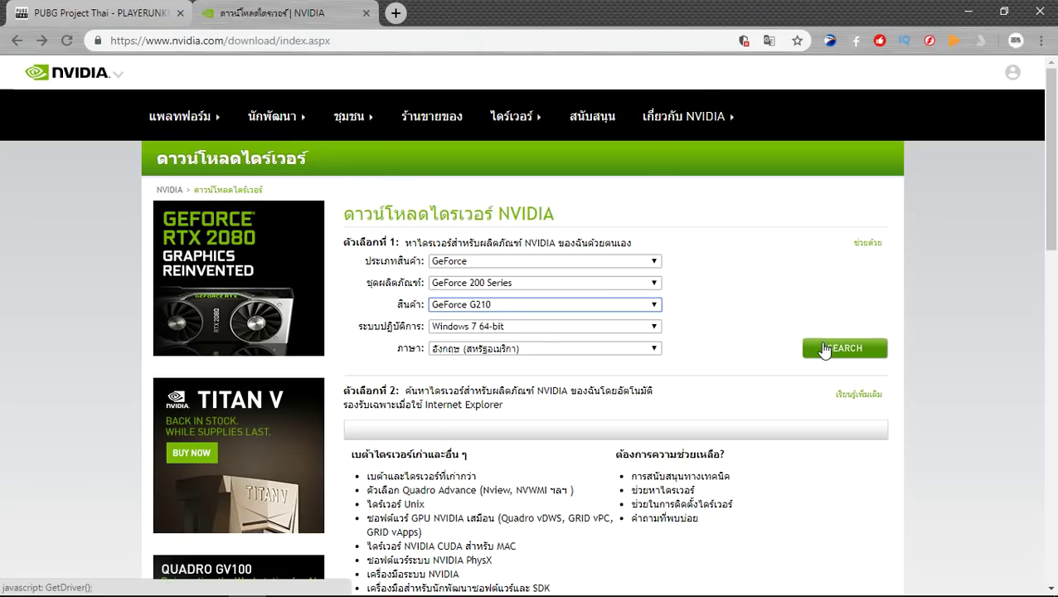
pyautogui.moveTo(821, 353); pyautogui.dragTo(682, 335)
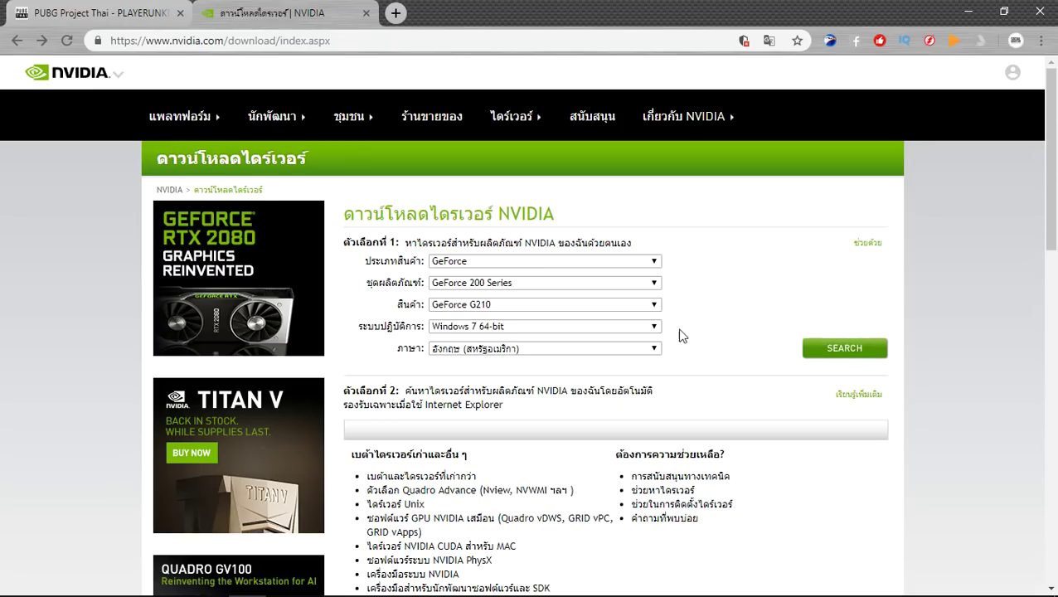
# - Set the product to GeForce 210 and search for its Windows 7 64-bit driver
pyautogui.click(578, 311)
pyautogui.click(493, 432)
pyautogui.click(488, 307)
pyautogui.click(484, 448)
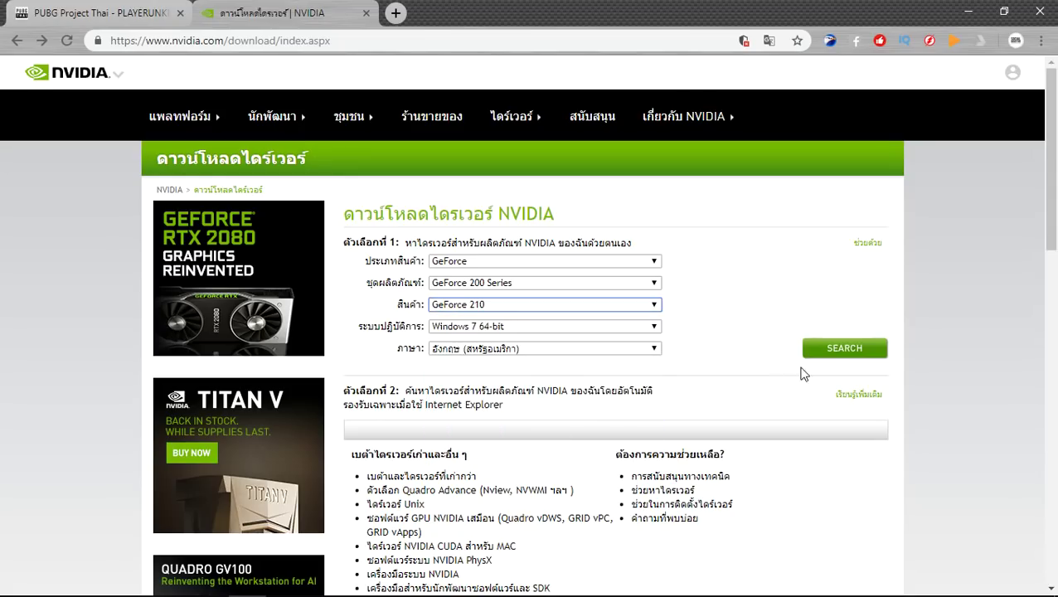
pyautogui.click(827, 355)
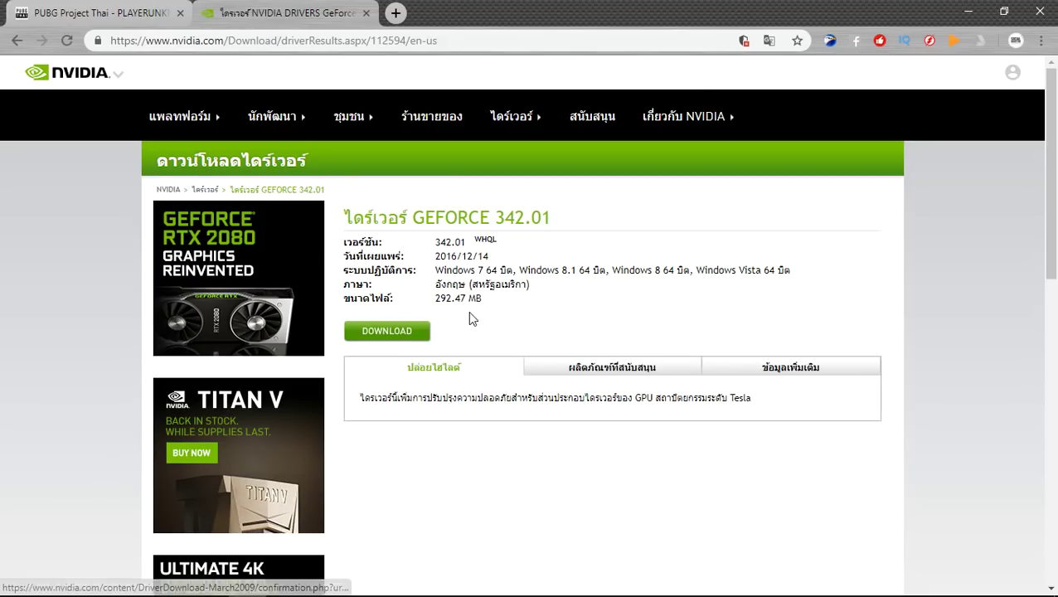
# - Examine the supported operating systems of the GeForce 210 driver, and go back to the search form
pyautogui.moveTo(477, 271); pyautogui.dragTo(495, 259)
pyautogui.click(530, 287)
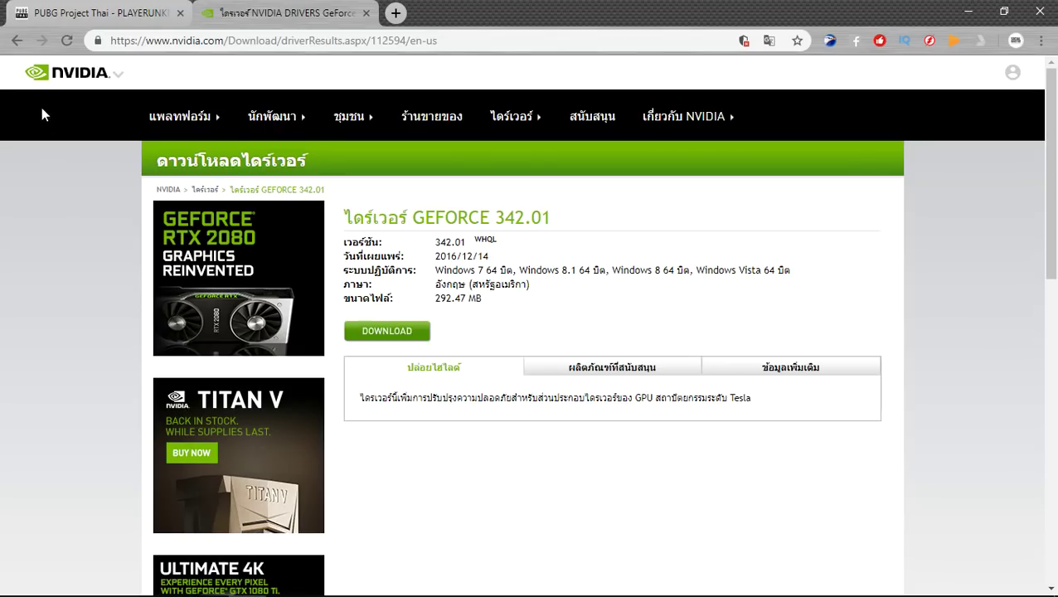
pyautogui.click(20, 49)
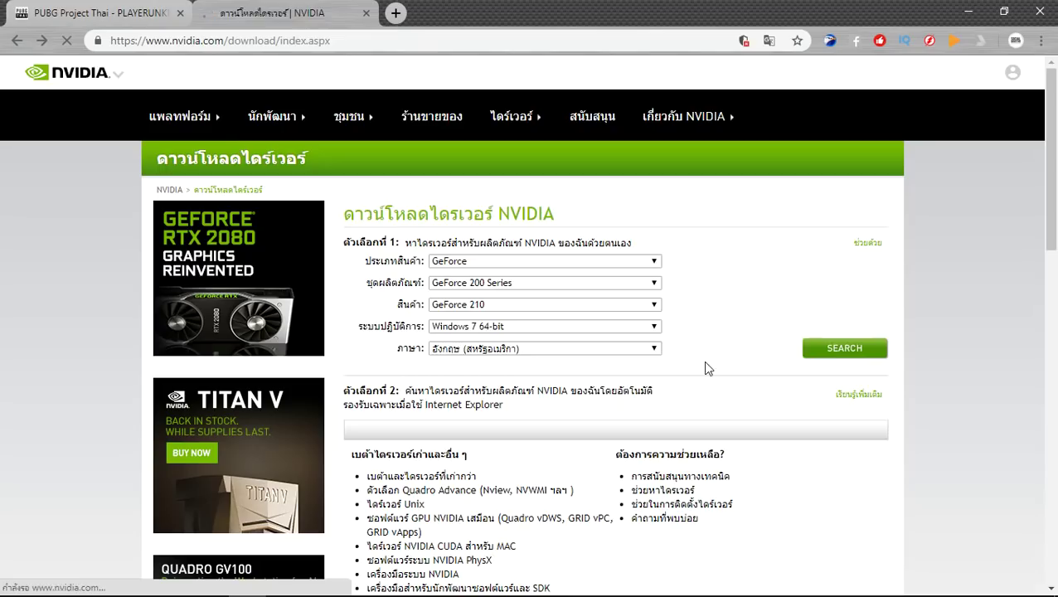
# - Reopen the GeForce 210 driver result, examine its version number and WHQL label, and return to the search form
pyautogui.moveTo(437, 242); pyautogui.dragTo(452, 242)
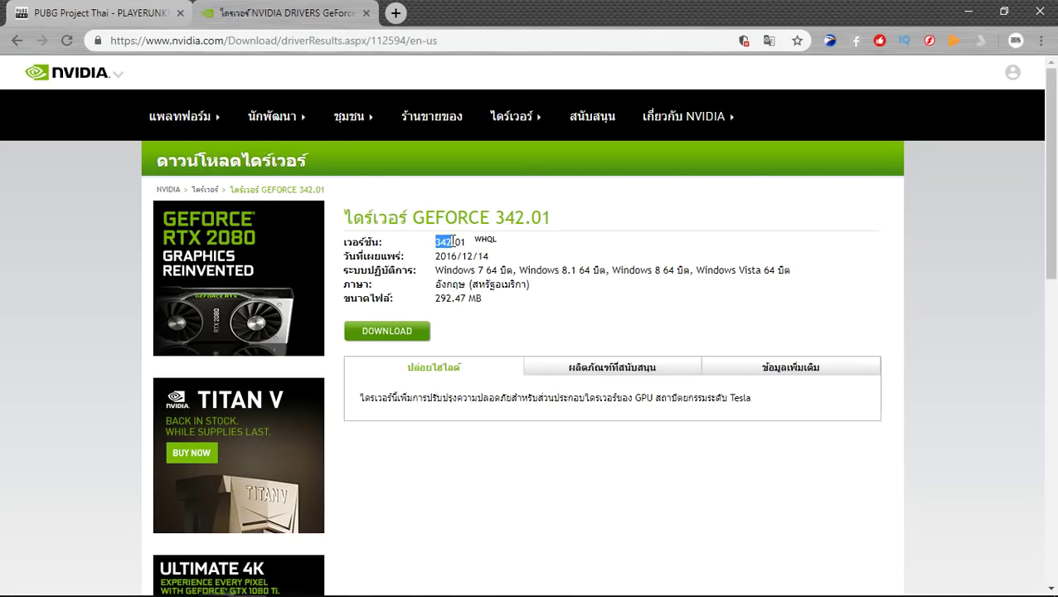
pyautogui.moveTo(464, 239); pyautogui.dragTo(498, 239)
pyautogui.click(494, 241)
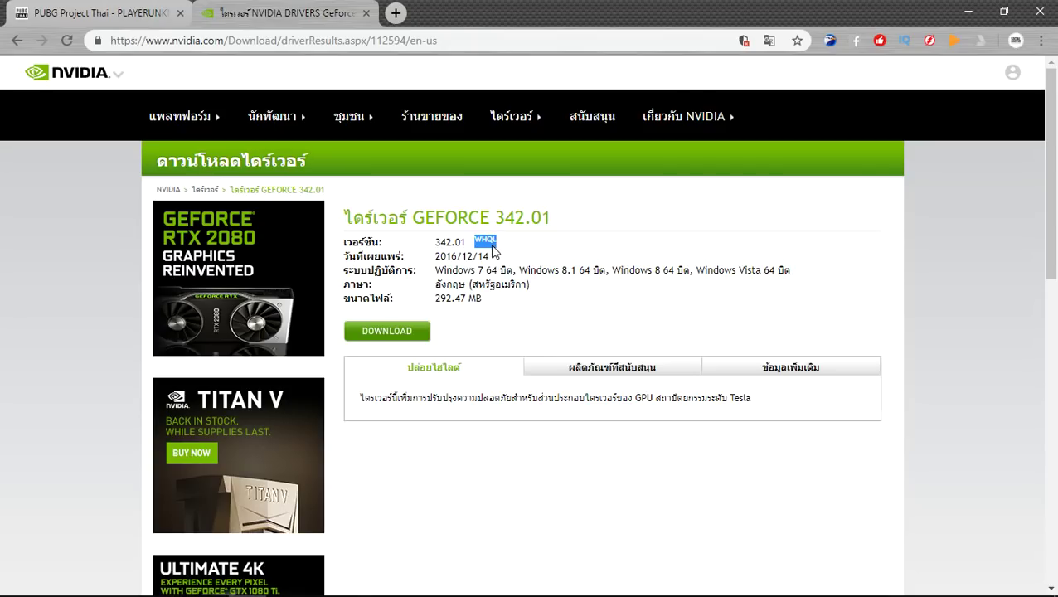
pyautogui.click(479, 260)
pyautogui.moveTo(435, 242); pyautogui.dragTo(471, 241)
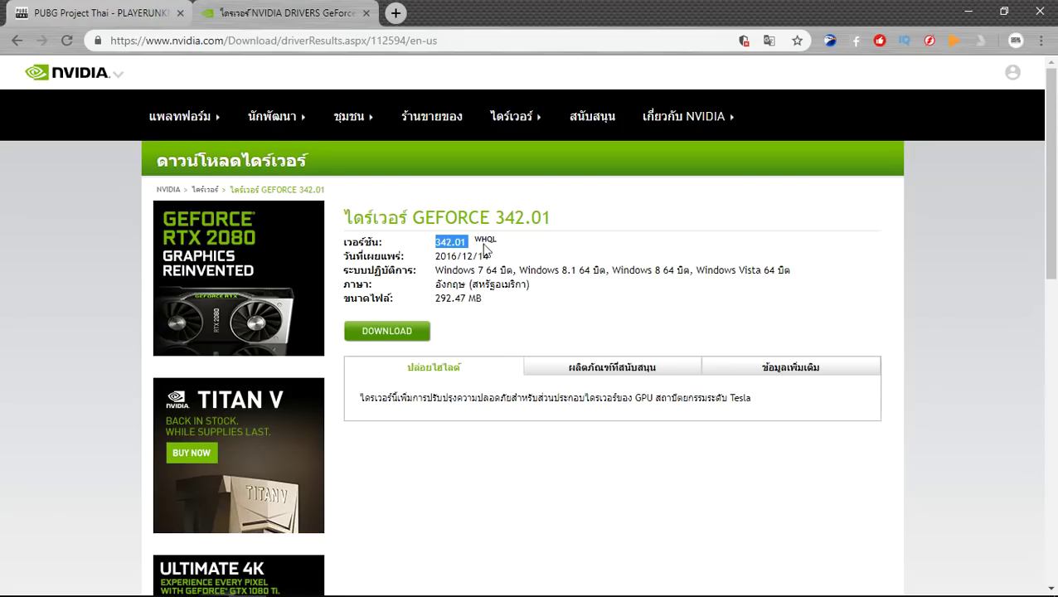
pyautogui.click(510, 252)
pyautogui.moveTo(430, 246); pyautogui.dragTo(440, 241)
pyautogui.click(518, 252)
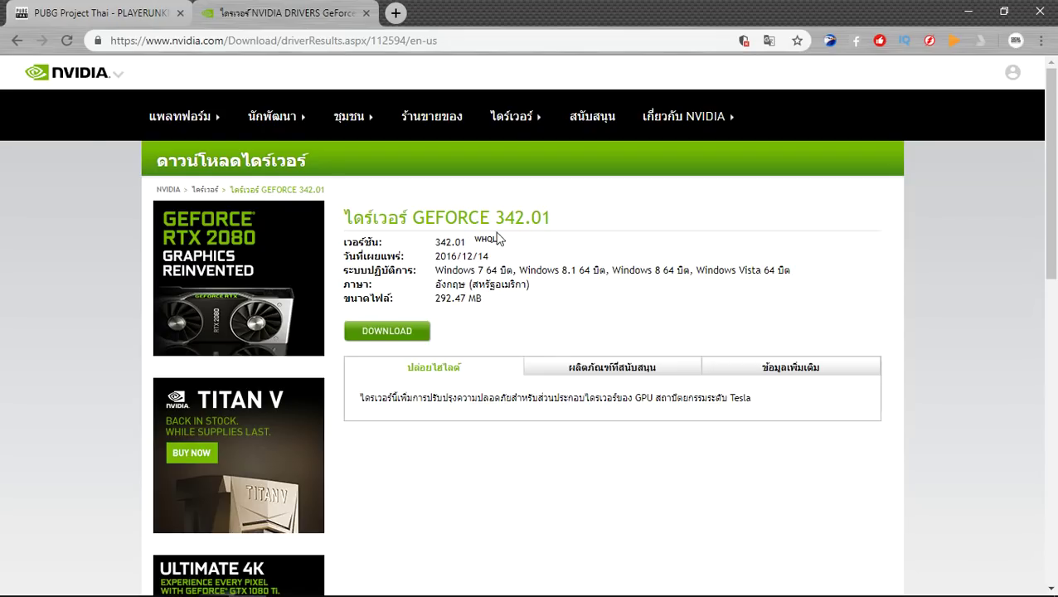
pyautogui.click(18, 40)
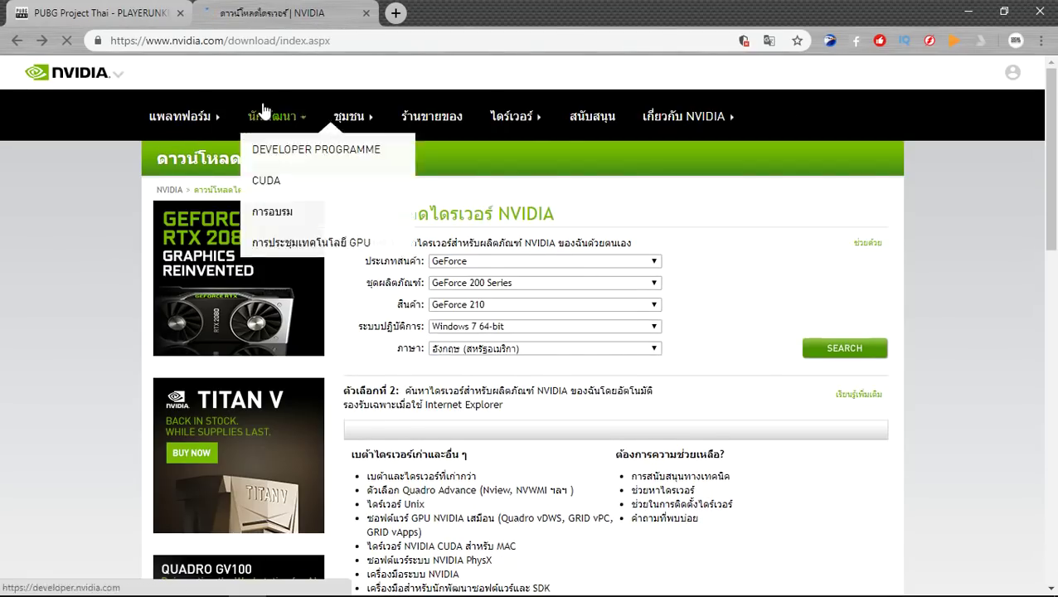
# - Search the web for radeon and open the product selection on the AMD Drivers and Support page
pyautogui.click(310, 41)
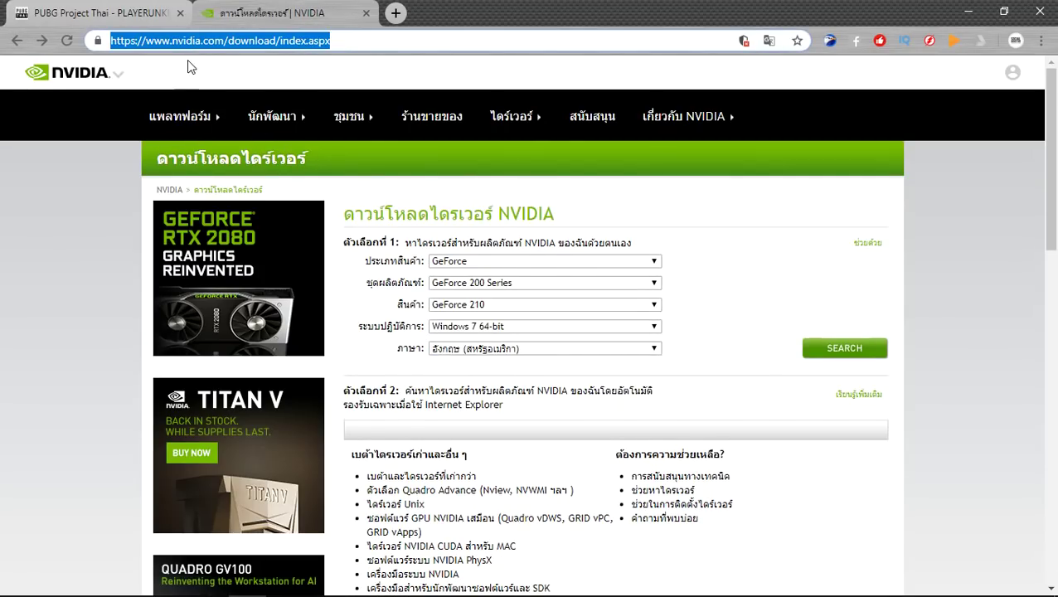
pyautogui.write('radeon')
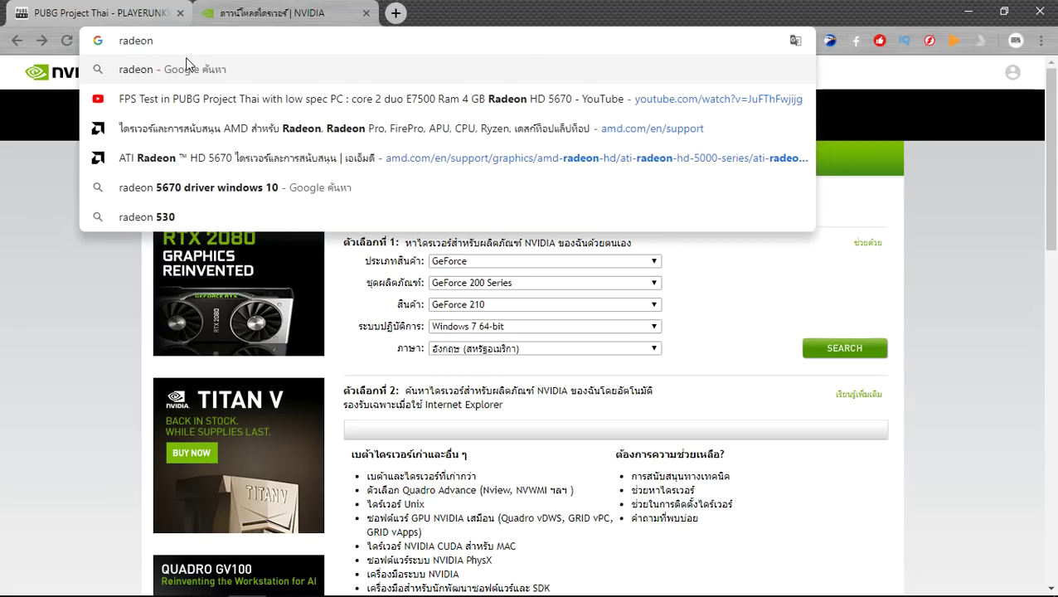
pyautogui.press('Return')
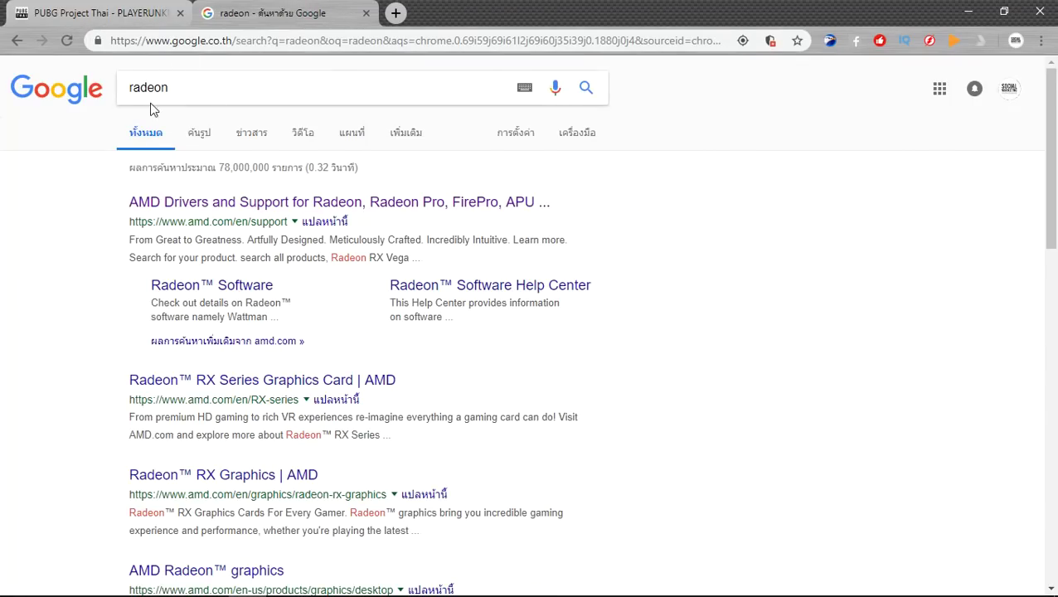
pyautogui.click(160, 206)
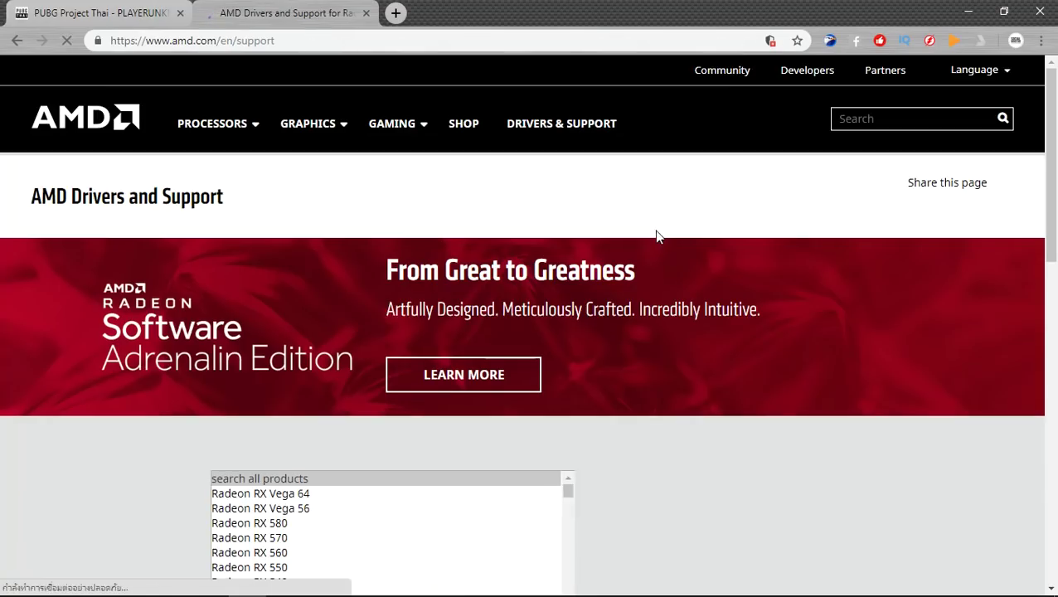
pyautogui.scroll(-2, 663, 222)
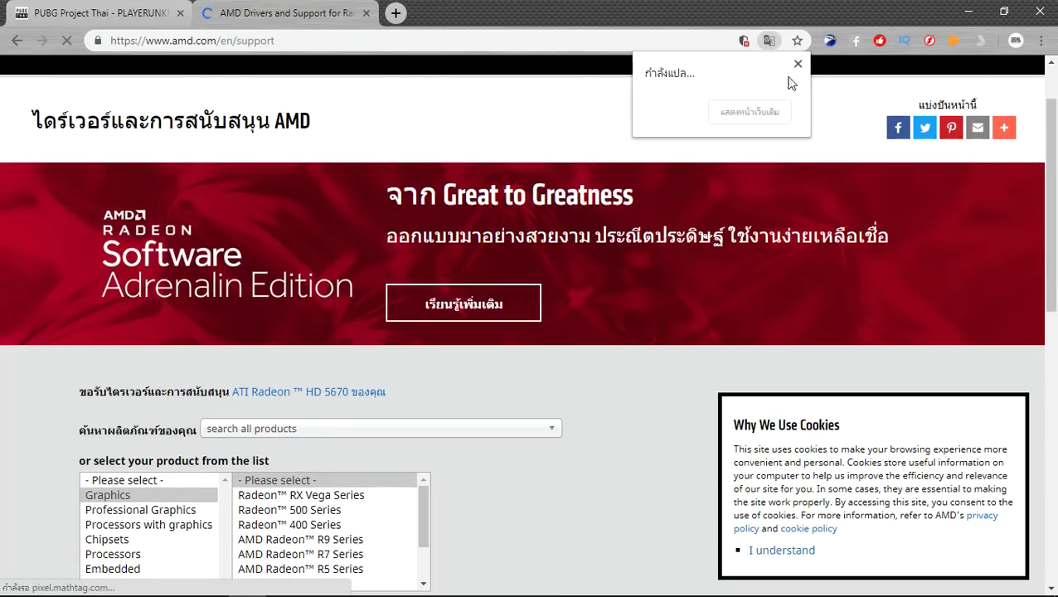
pyautogui.scroll(-2, 589, 273)
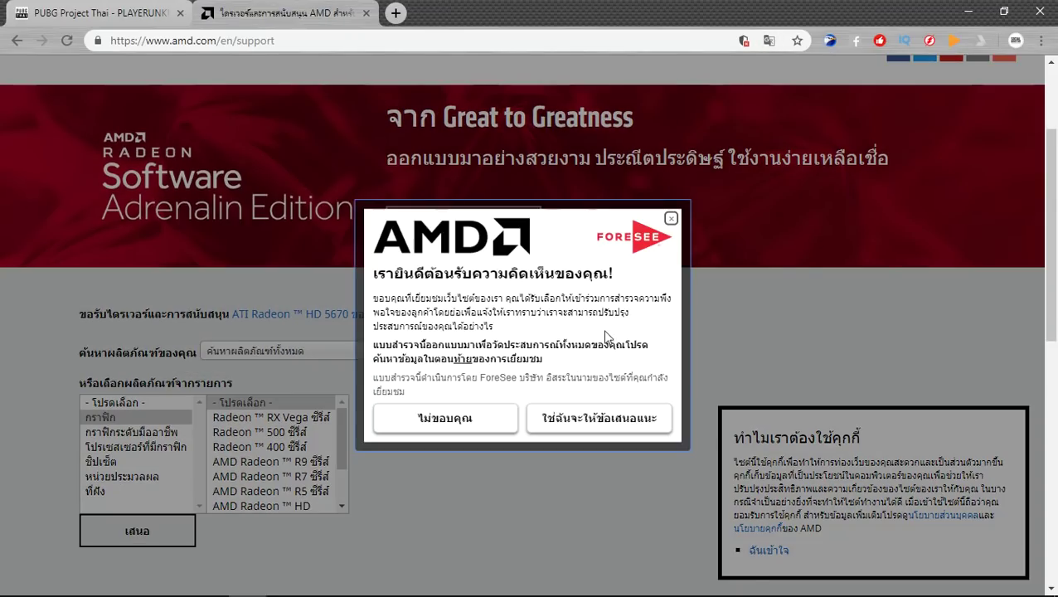
# - Decline the AMD feedback survey and show the Drivers and Support page in its original English
pyautogui.click(451, 422)
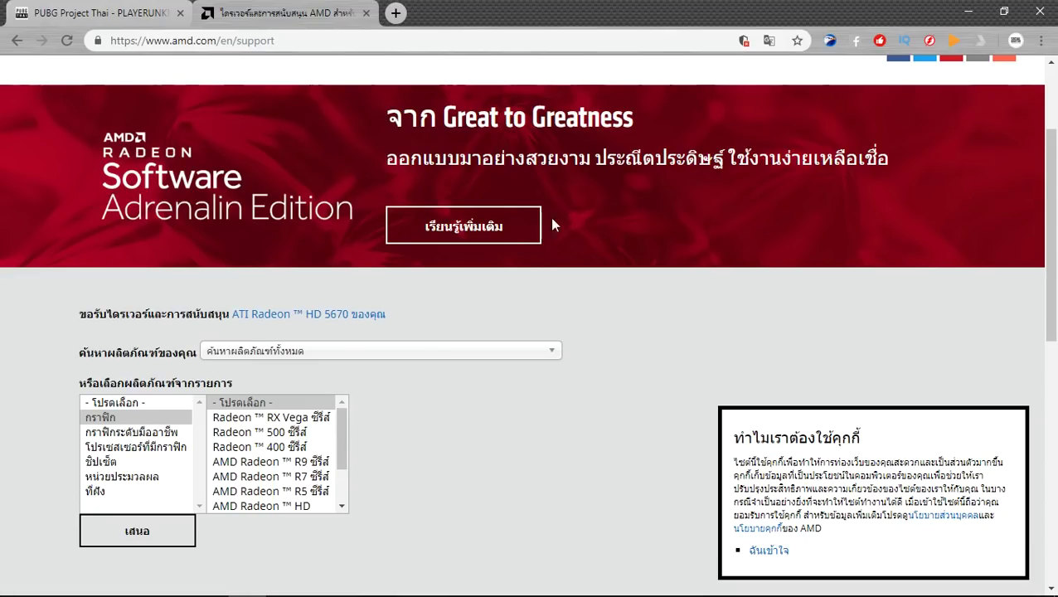
pyautogui.click(768, 41)
pyautogui.click(711, 111)
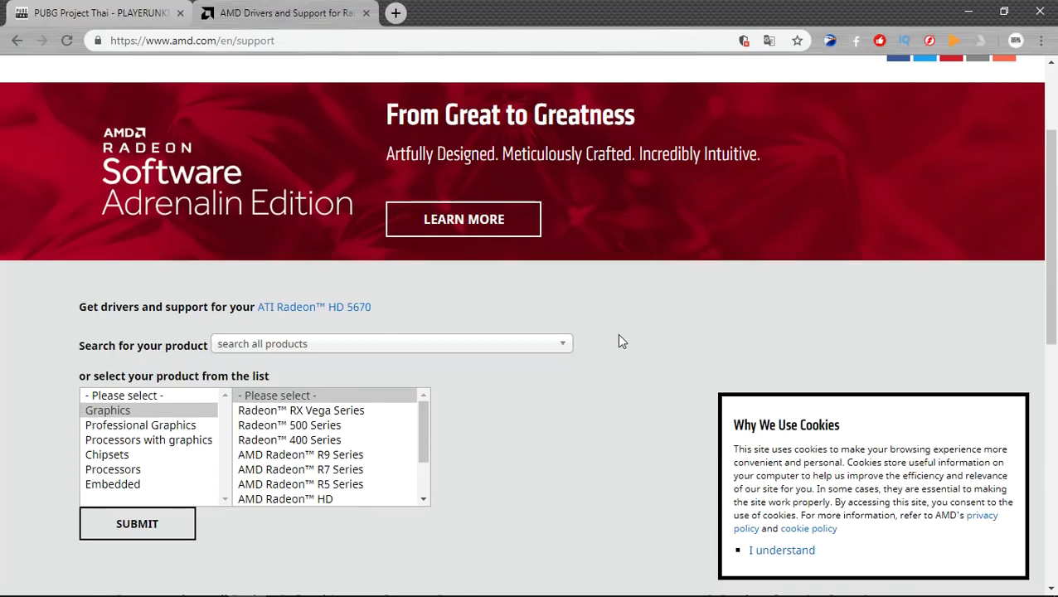
# - Select the AMD Radeon HD graphics family, ATI Radeon HD 5000 Series and ATI Radeon HD 5670, and submit the product selection
pyautogui.scroll(-2, 619, 342)
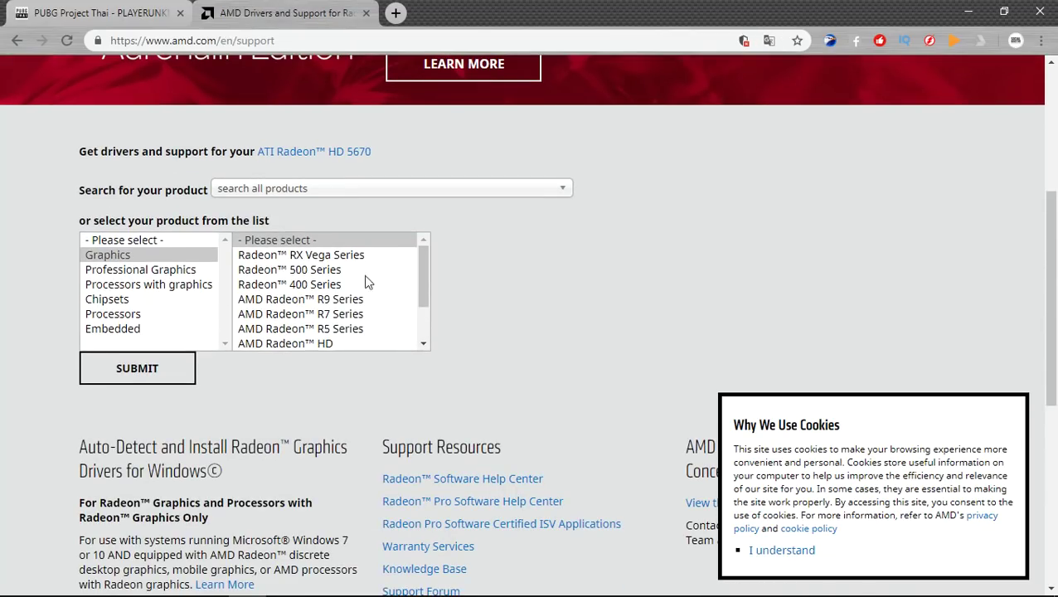
pyautogui.scroll(-2, 423, 291)
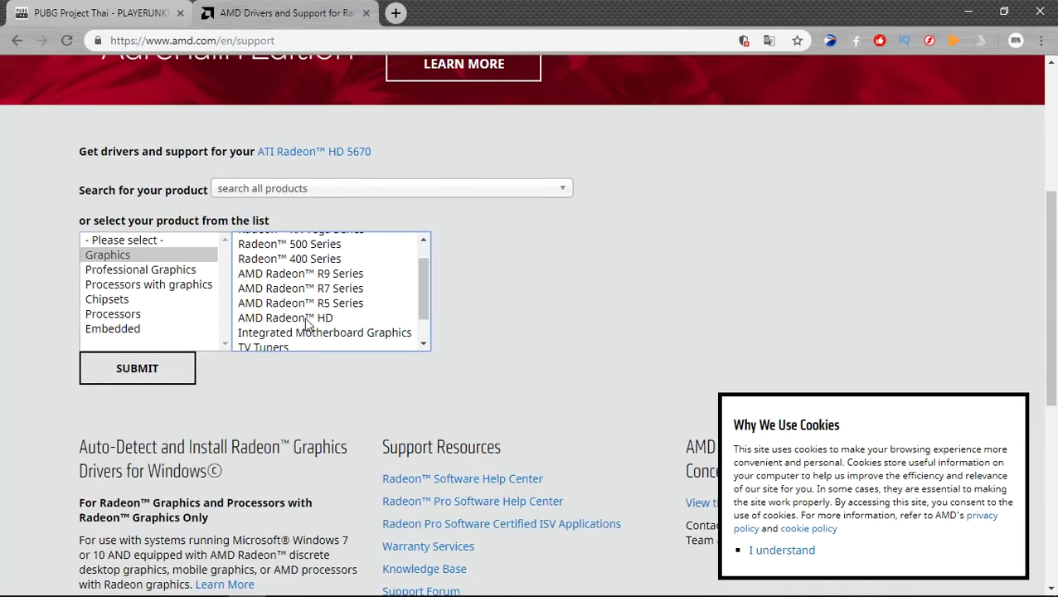
pyautogui.click(292, 322)
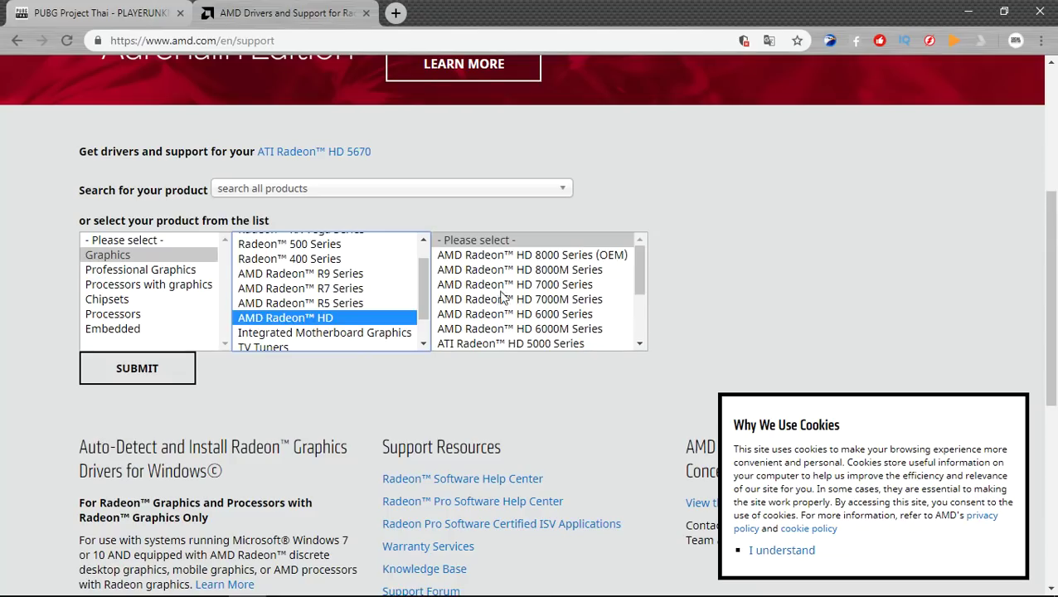
pyautogui.click(542, 344)
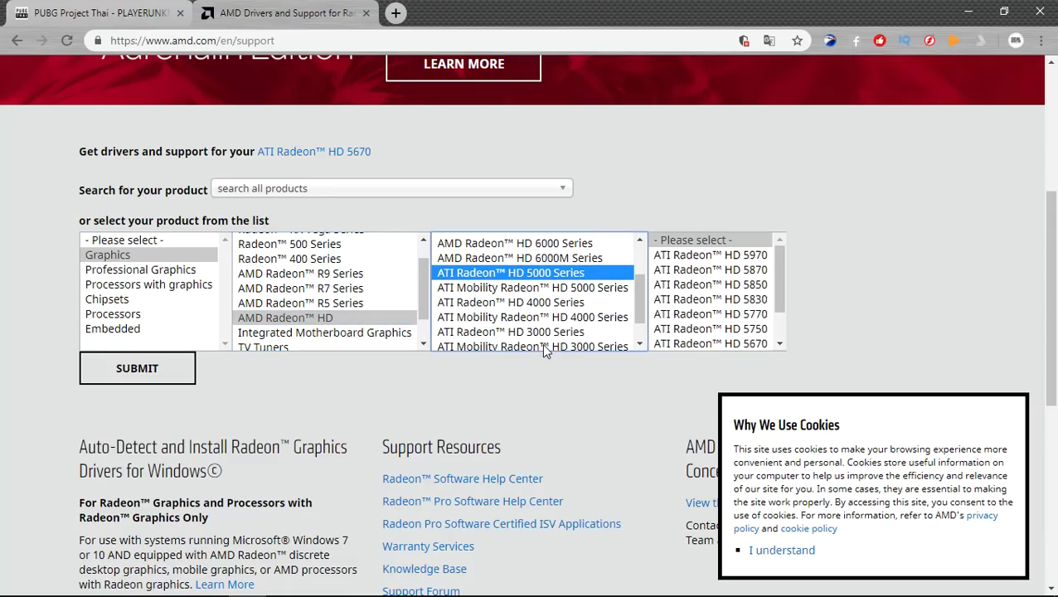
pyautogui.click(775, 300)
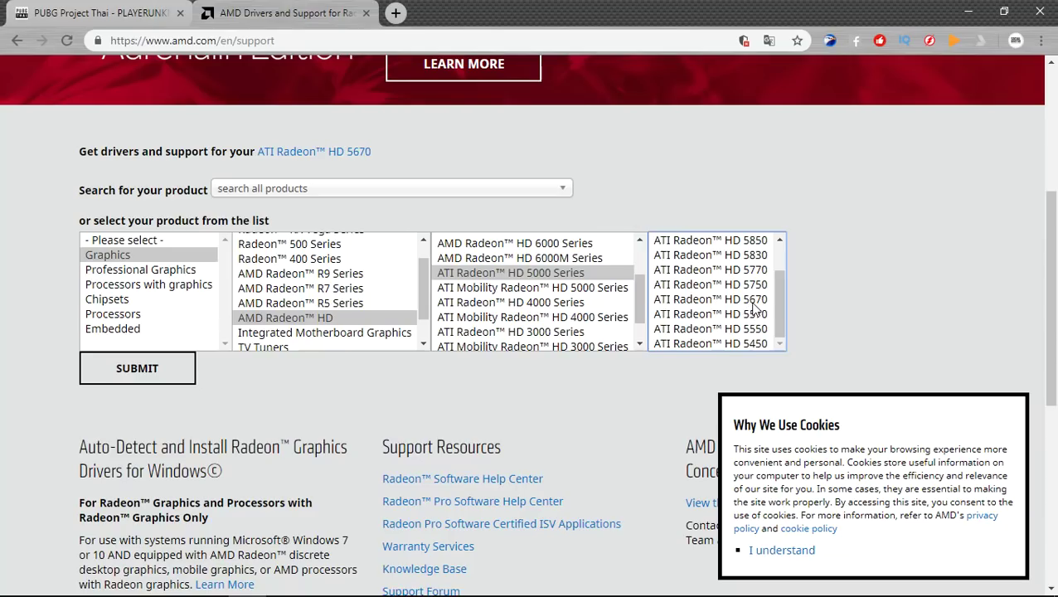
pyautogui.click(754, 300)
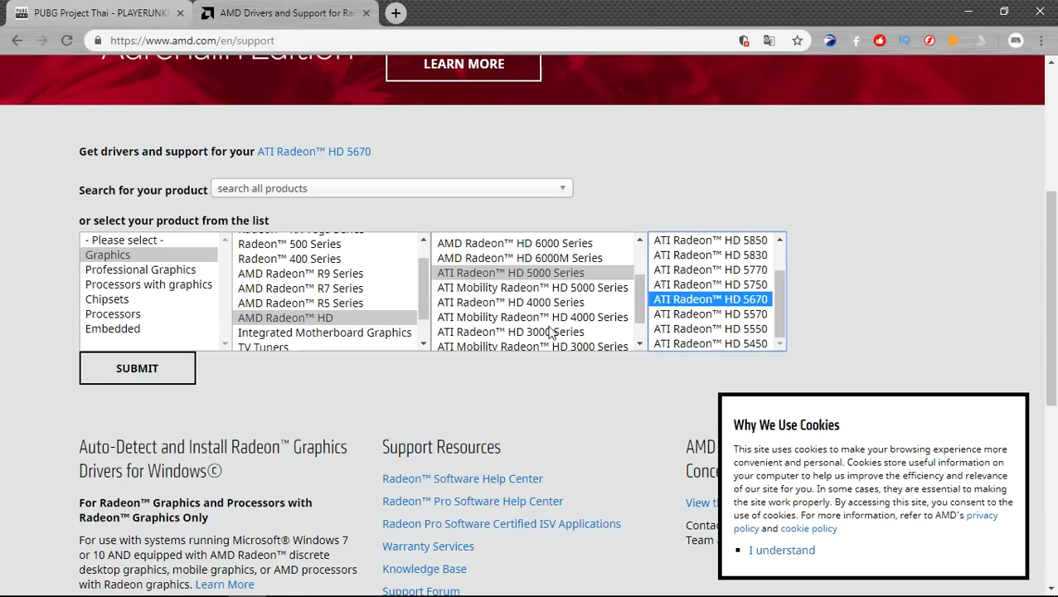
pyautogui.click(152, 378)
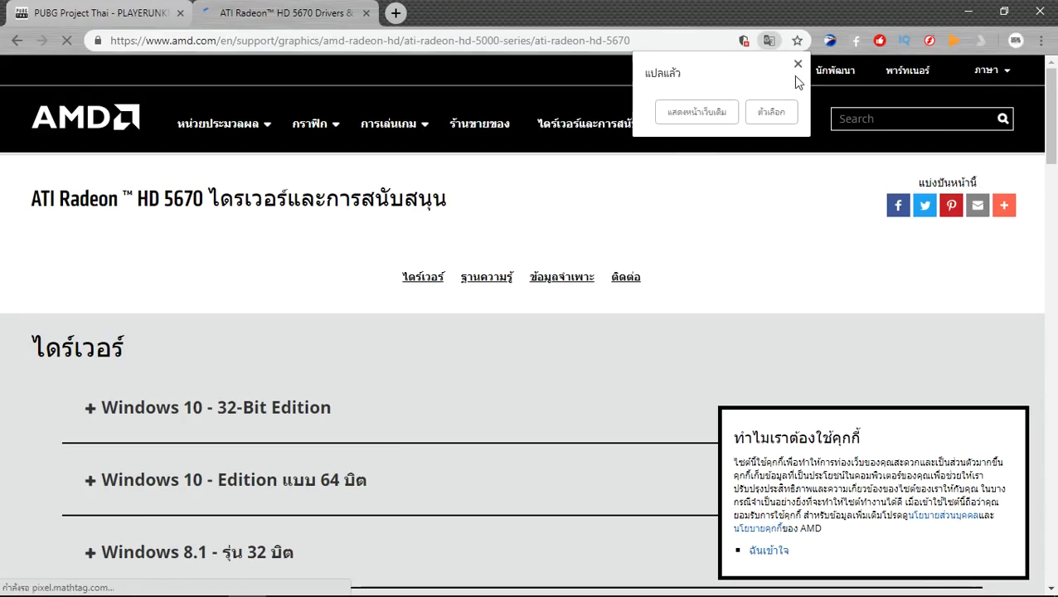
# - Dismiss the translation notice and examine the Windows 10 64-bit and Windows 7 64-bit driver listings for the Radeon HD 5670
pyautogui.click(798, 64)
pyautogui.scroll(-2, 723, 169)
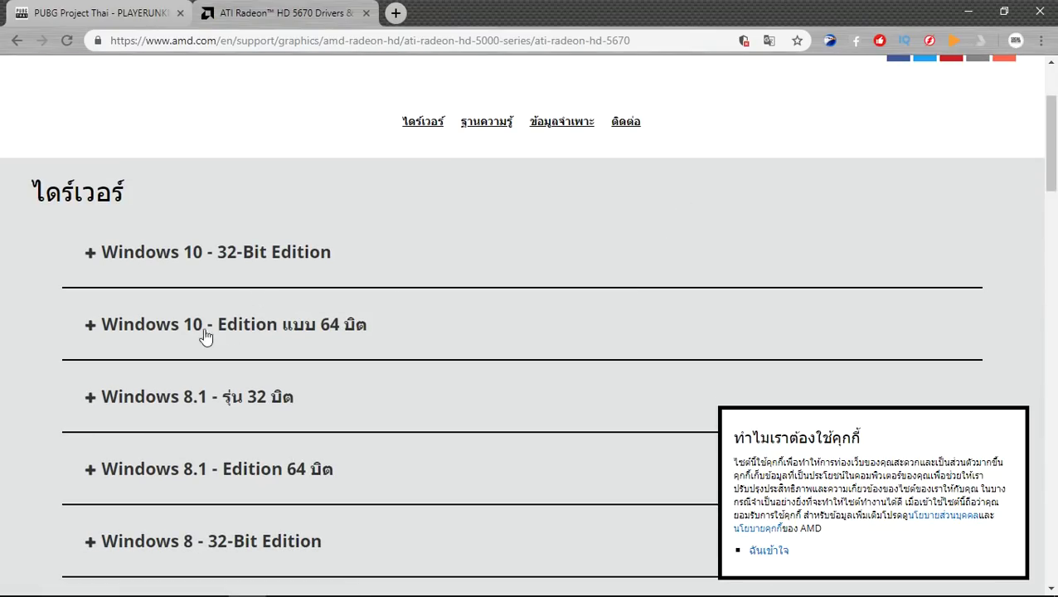
pyautogui.click(93, 330)
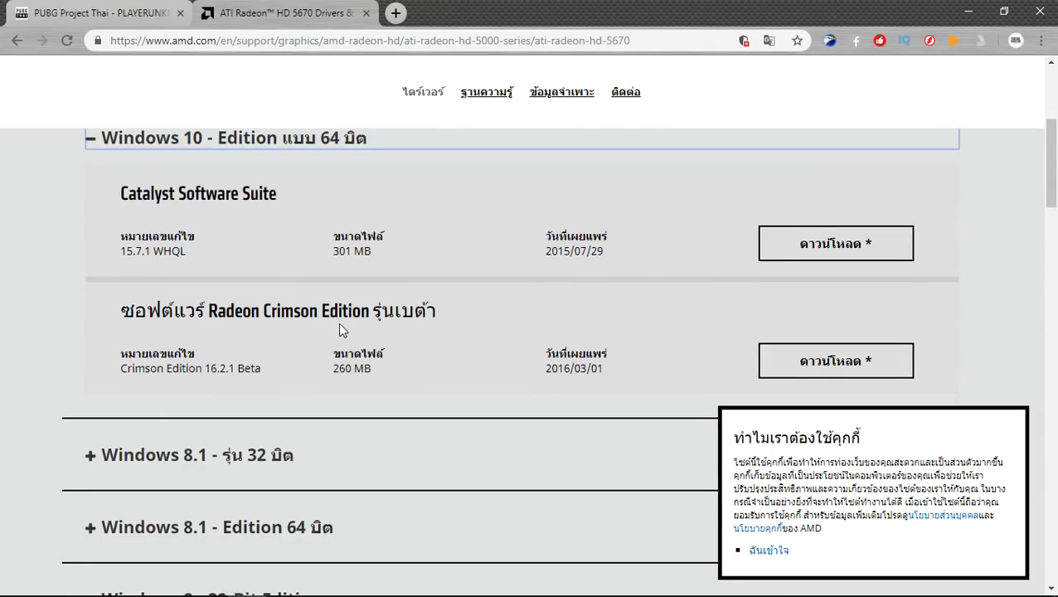
pyautogui.scroll(-4, 185, 381)
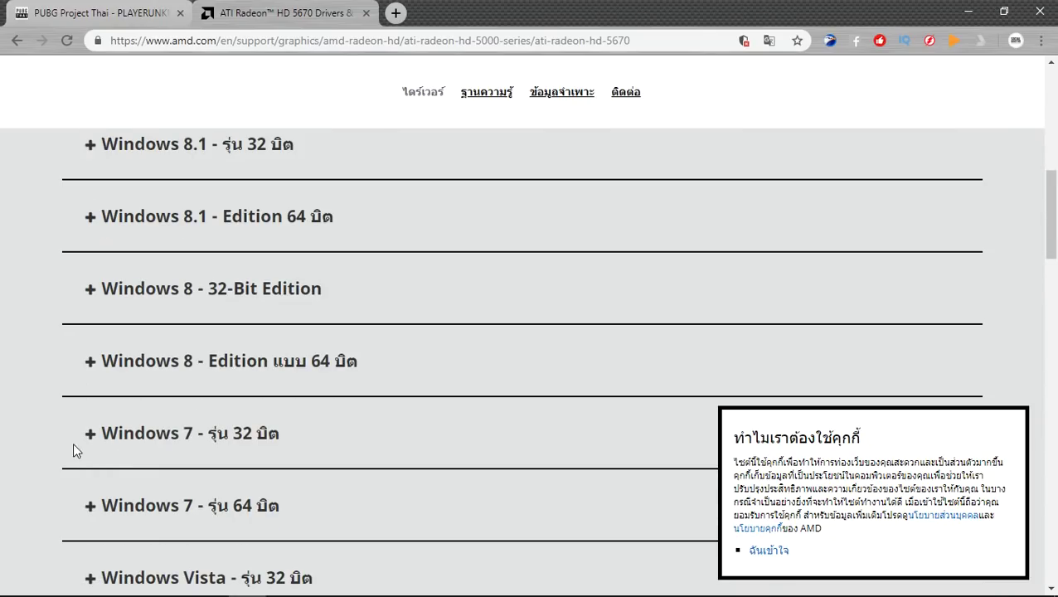
pyautogui.click(91, 515)
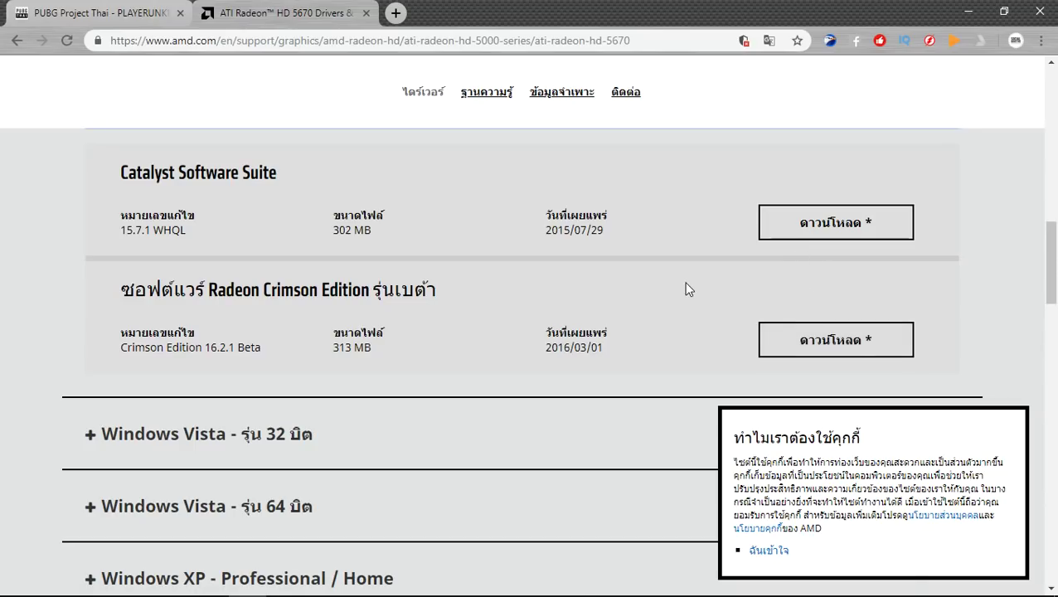
pyautogui.scroll(10, 686, 286)
pyautogui.scroll(-2, 666, 286)
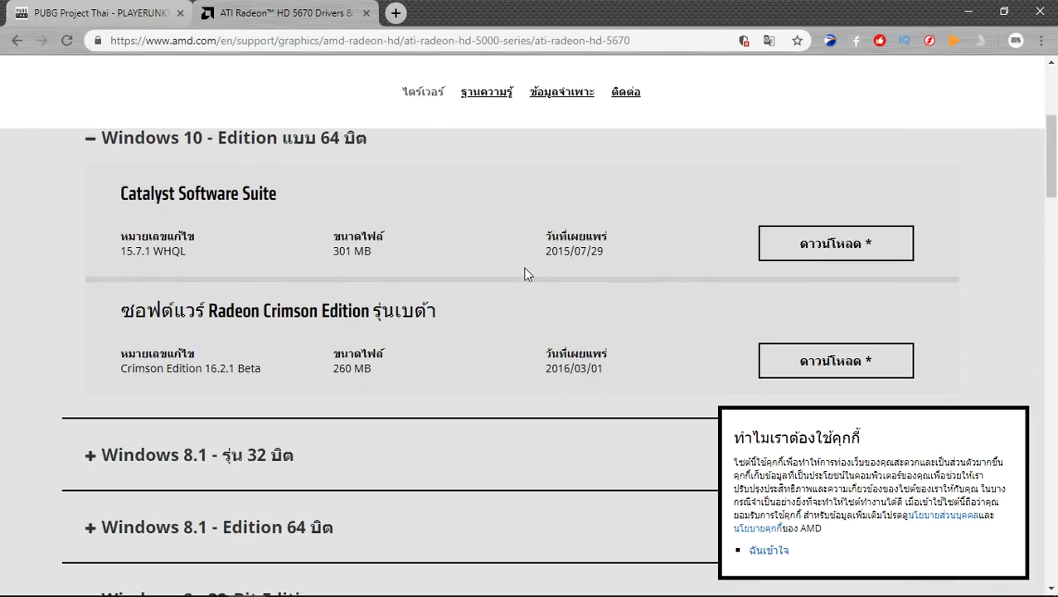
# - Minimize the browser and the Notepad notes, and reposition the RUN folder window on the desktop
pyautogui.click(967, 10)
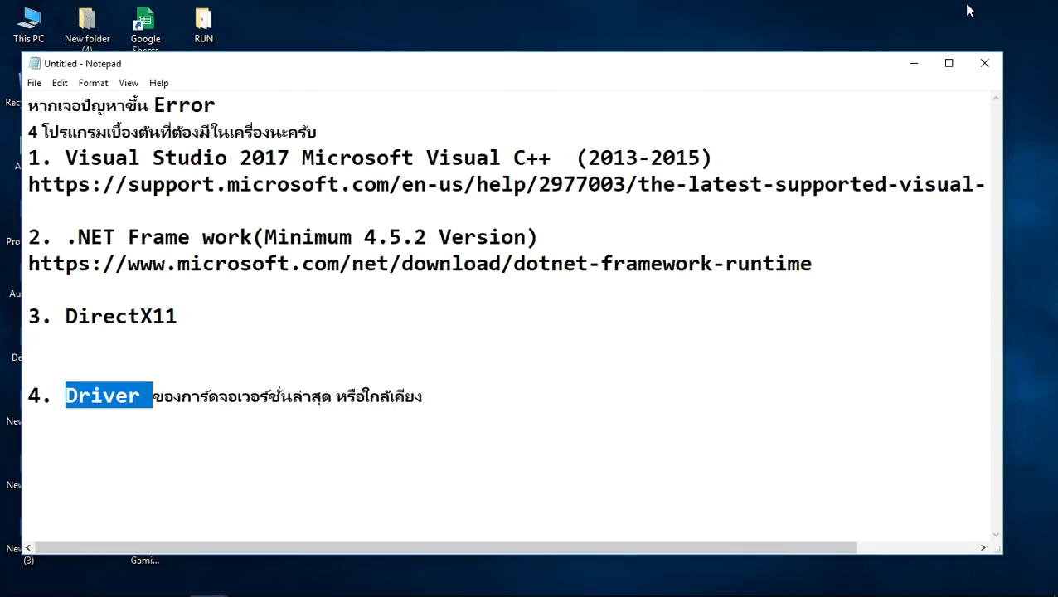
pyautogui.click(915, 63)
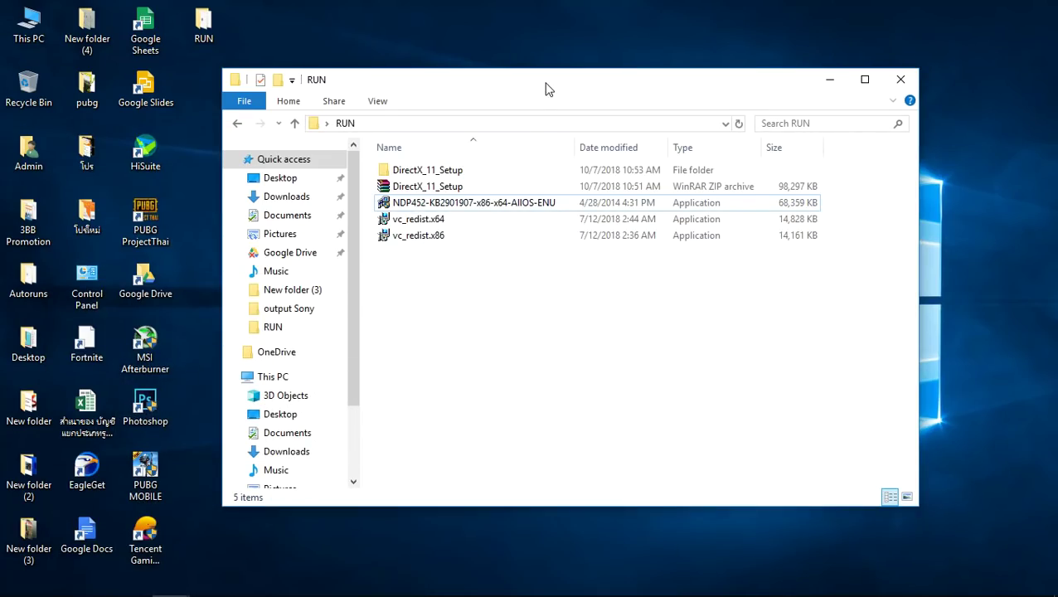
pyautogui.moveTo(548, 90); pyautogui.dragTo(535, 91)
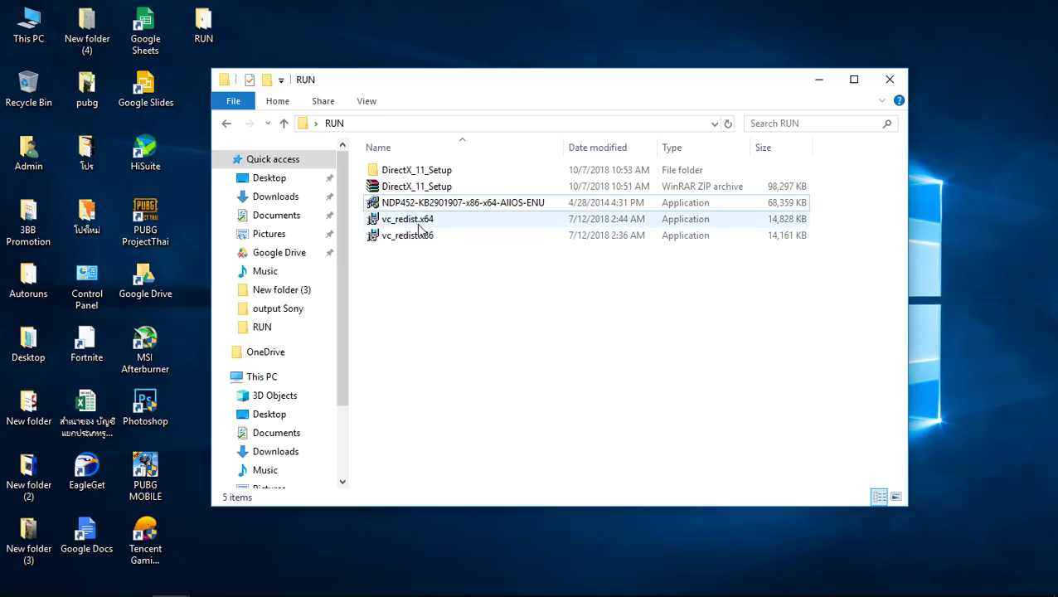
pyautogui.moveTo(639, 86); pyautogui.dragTo(618, 85)
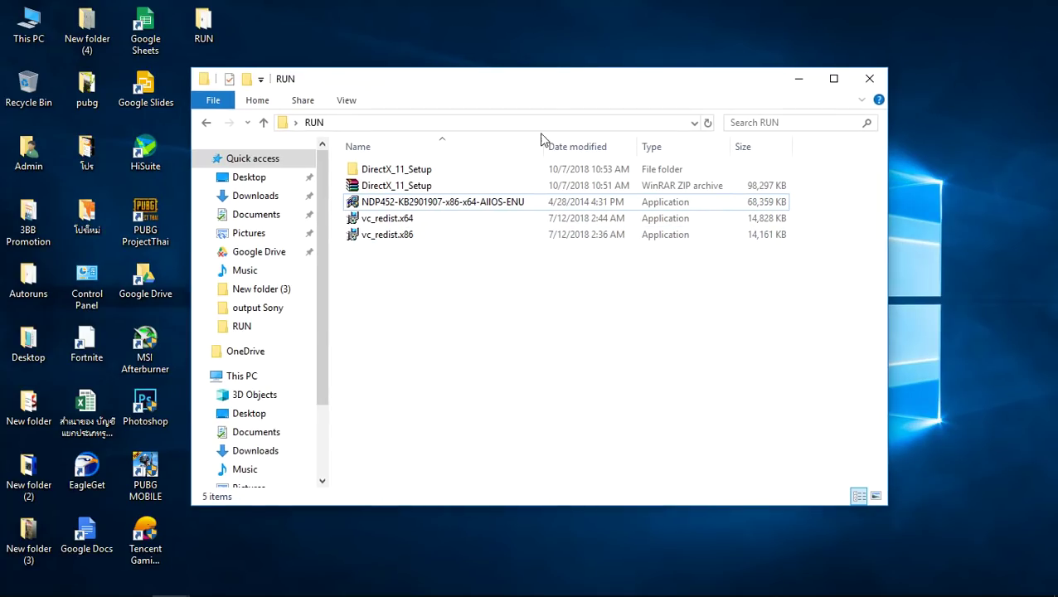
# - Run vc_redist.x86 from the RUN folder to view its setup options, and cancel the setup
pyautogui.click(378, 234)
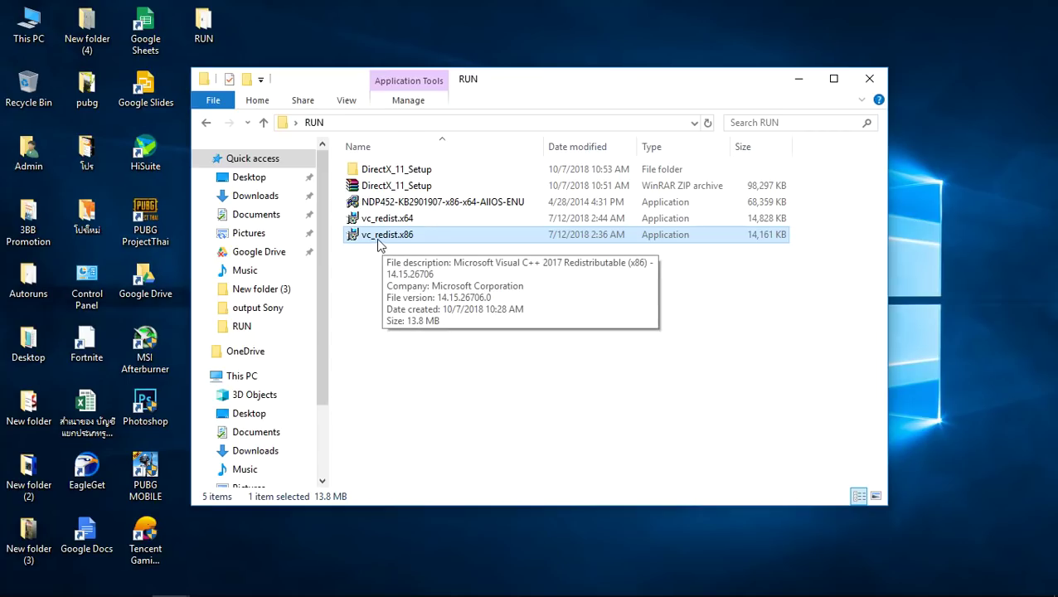
pyautogui.doubleClick(382, 236)
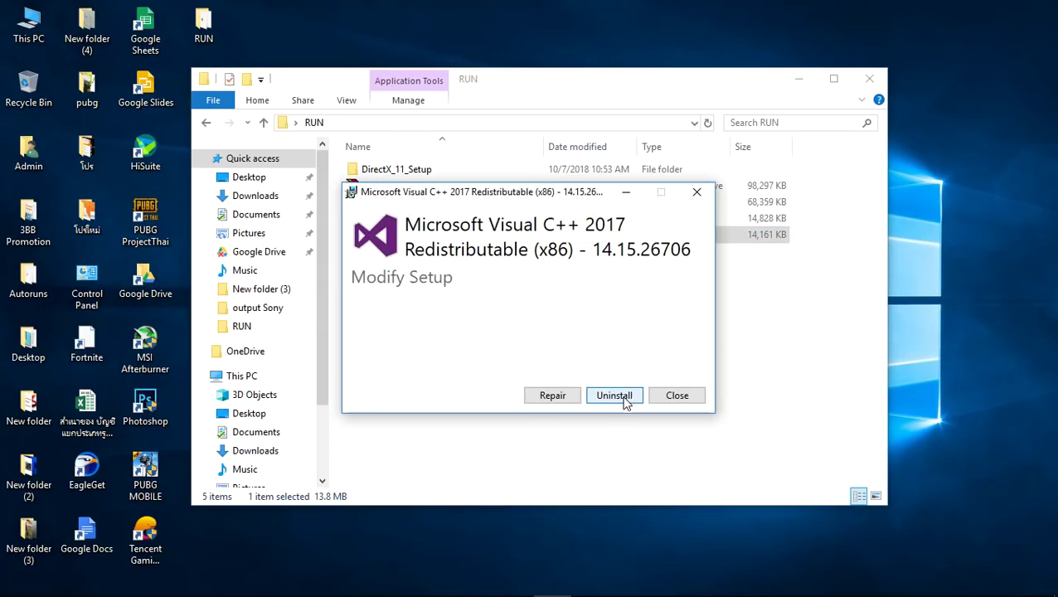
pyautogui.click(678, 395)
pyautogui.click(577, 357)
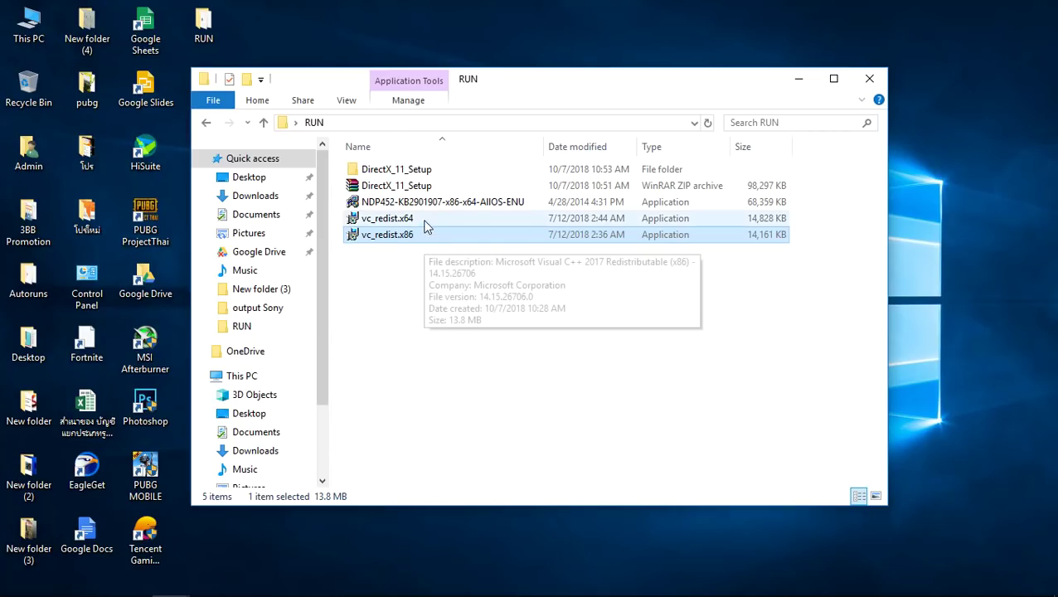
# - Run vc_redist.x64 from the RUN folder to view its setup options, and cancel the setup
pyautogui.click(402, 222)
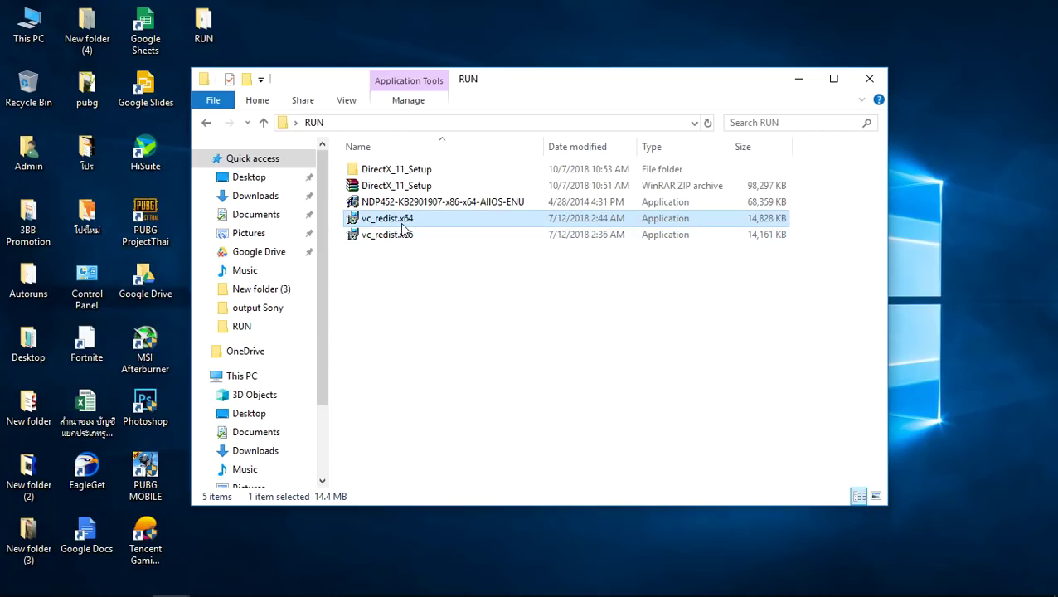
pyautogui.doubleClick(387, 222)
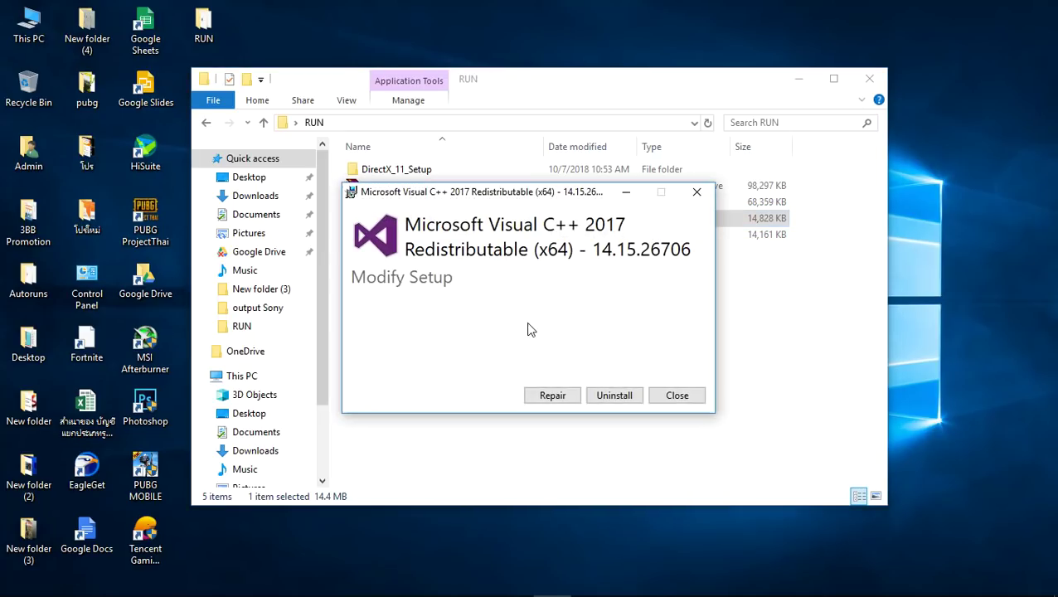
pyautogui.click(690, 403)
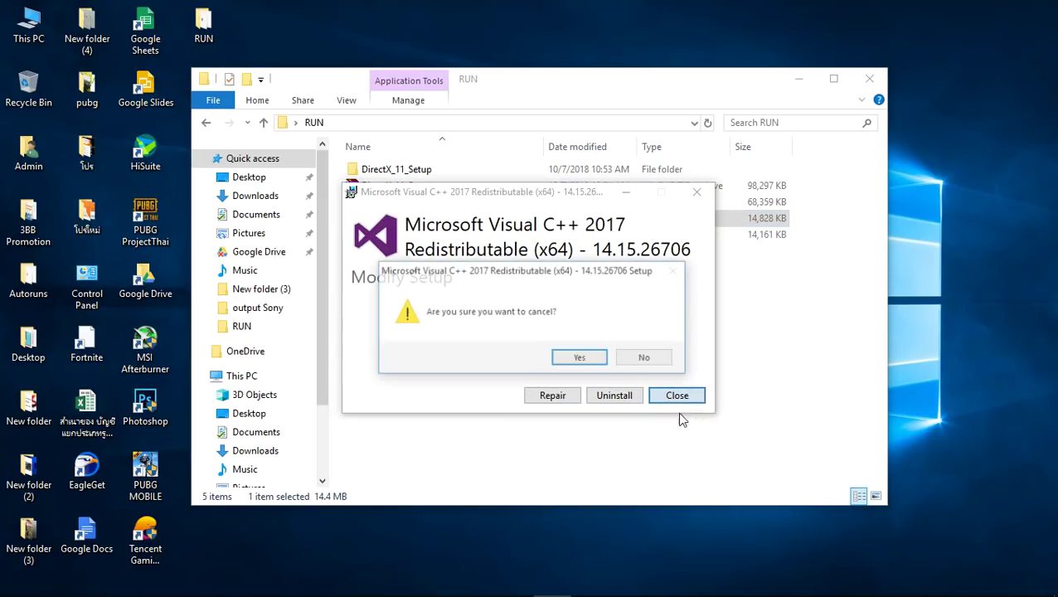
pyautogui.click(574, 358)
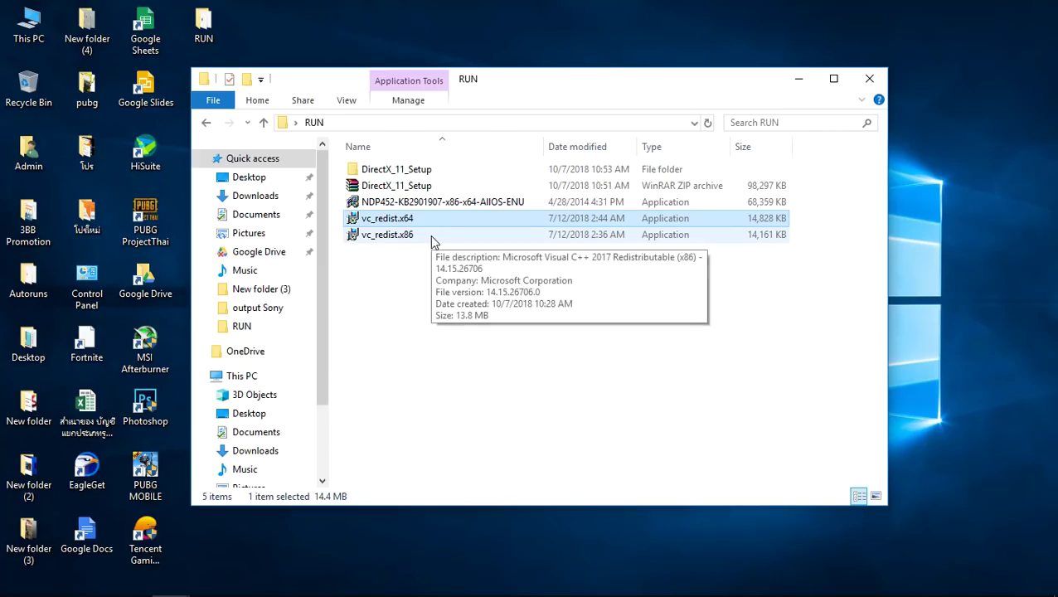
# - Run the NDP452-KB2901907-x86-x64-AllOS-ENU installer, examine the details it reports, and close it
pyautogui.moveTo(412, 224)
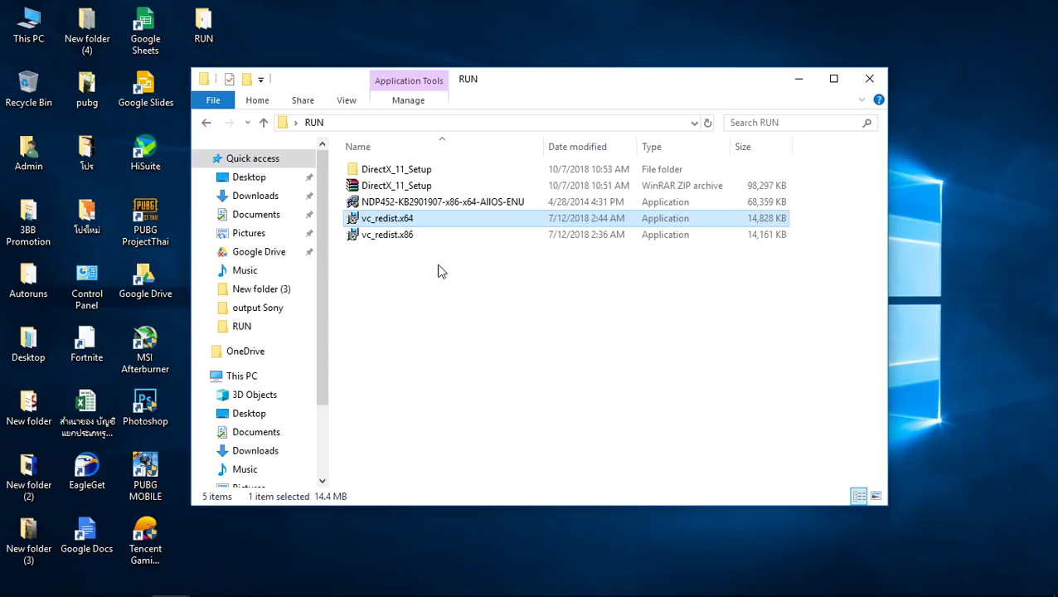
pyautogui.click(449, 204)
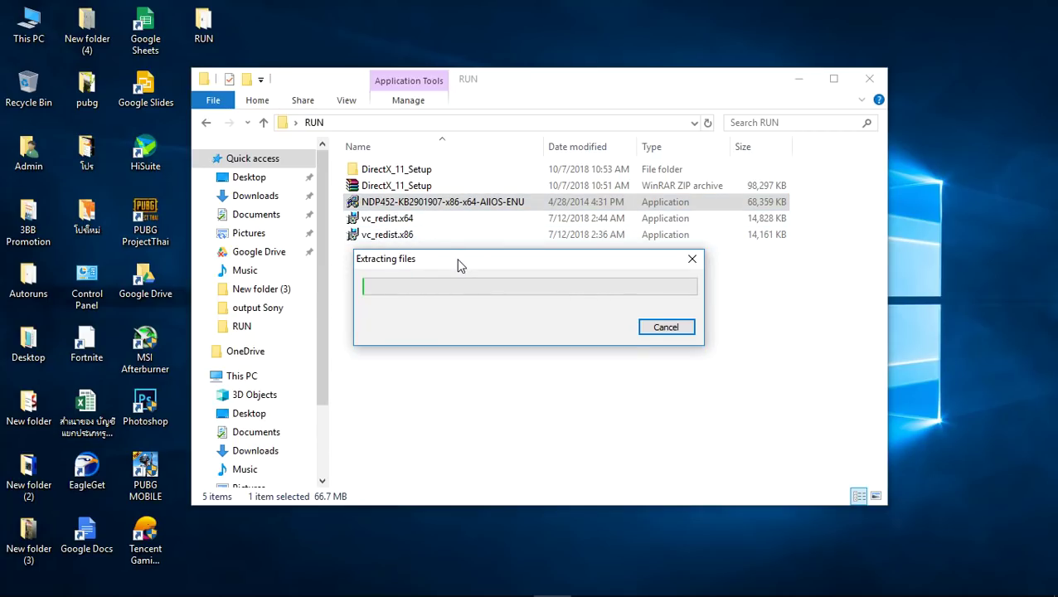
pyautogui.moveTo(462, 266); pyautogui.dragTo(464, 285)
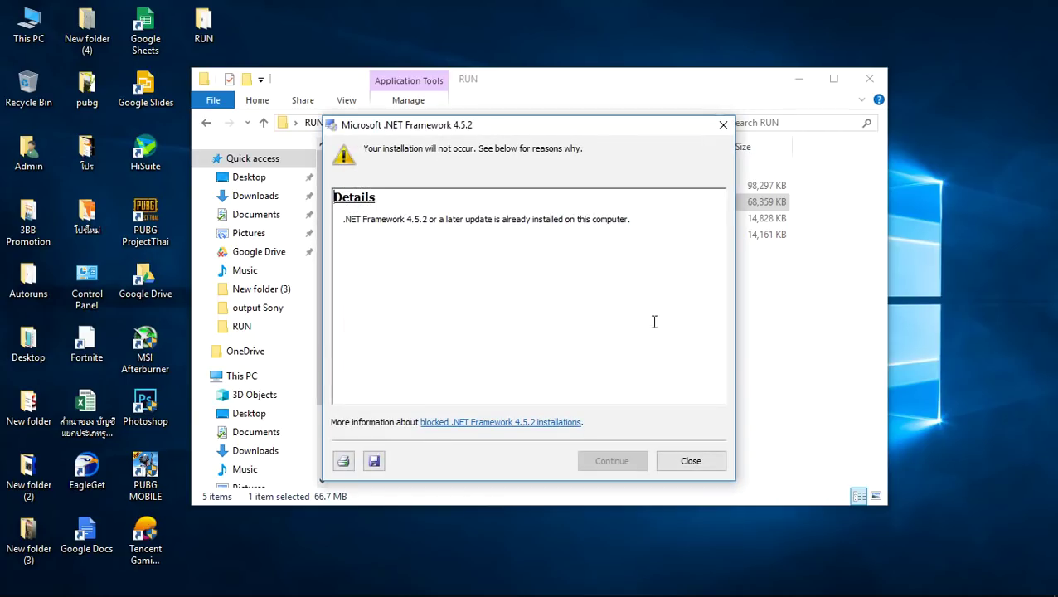
pyautogui.moveTo(345, 219)
pyautogui.mouseDown()
pyautogui.moveTo(626, 218)
pyautogui.moveTo(350, 217)
pyautogui.mouseUp()
pyautogui.click(509, 249)
pyautogui.click(613, 240)
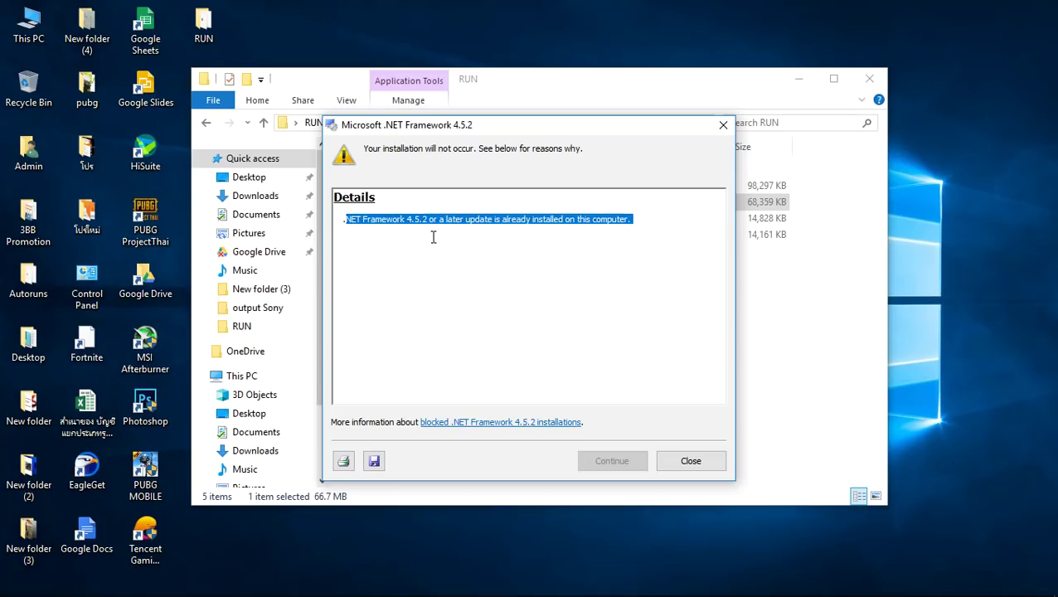
pyautogui.click(525, 253)
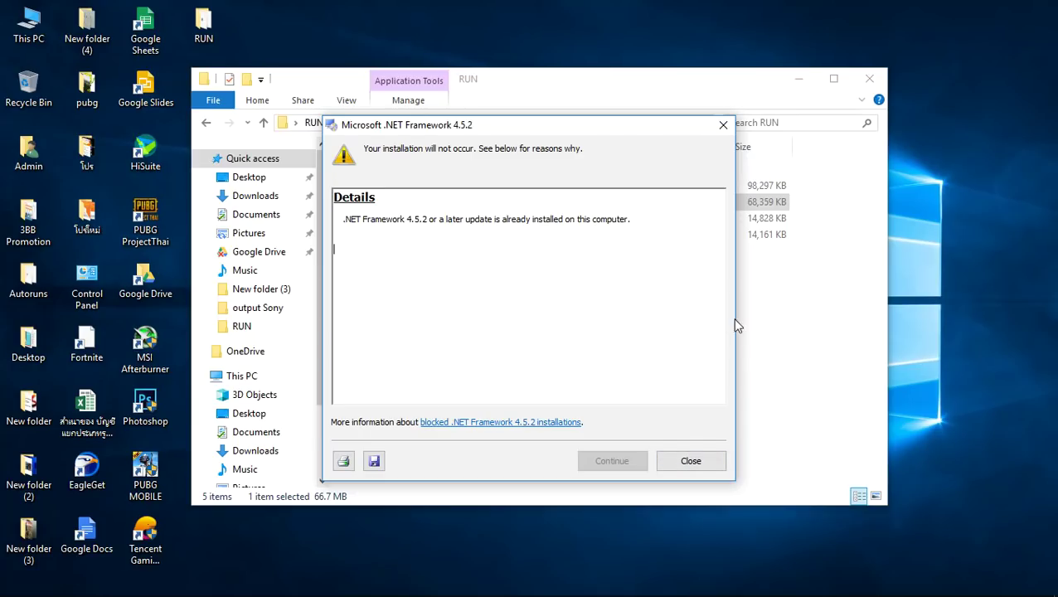
pyautogui.click(692, 462)
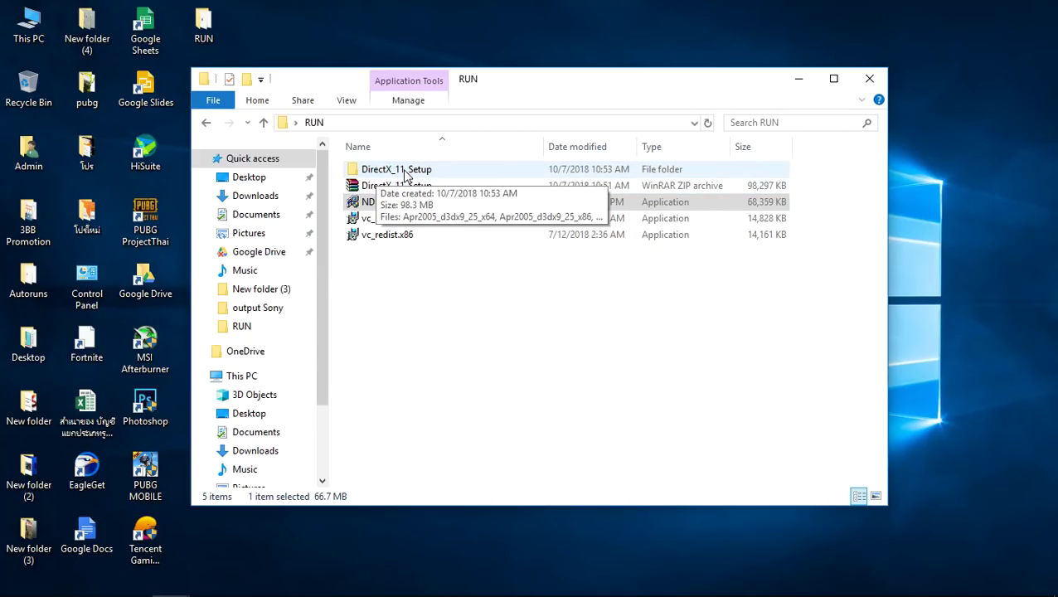
# - View the extraction options of the DirectX_11_Setup archive, and open the extracted DirectX_11_Setup folder
pyautogui.click(381, 187)
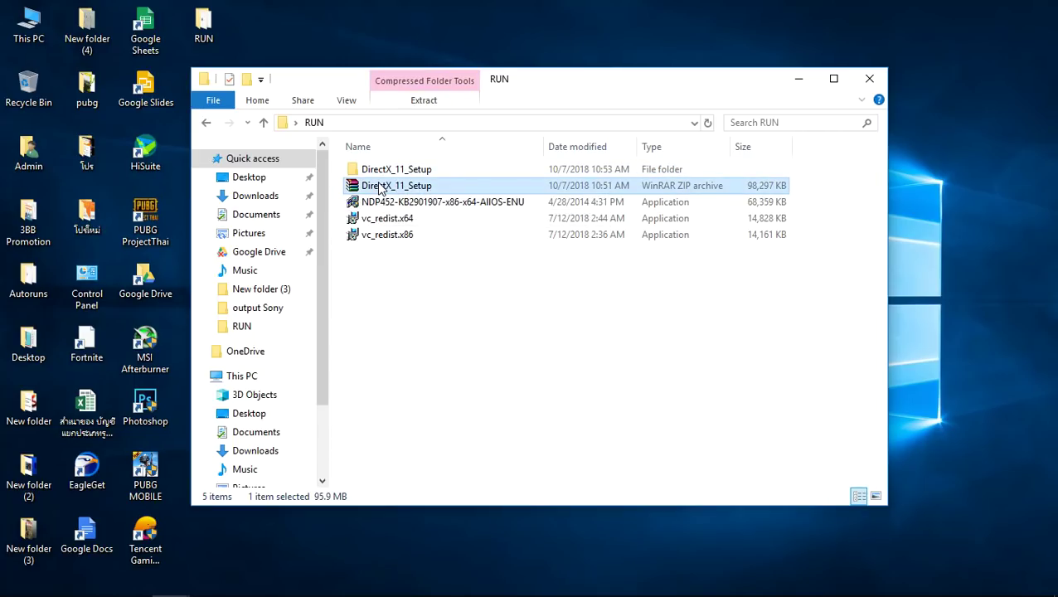
pyautogui.rightClick(381, 188)
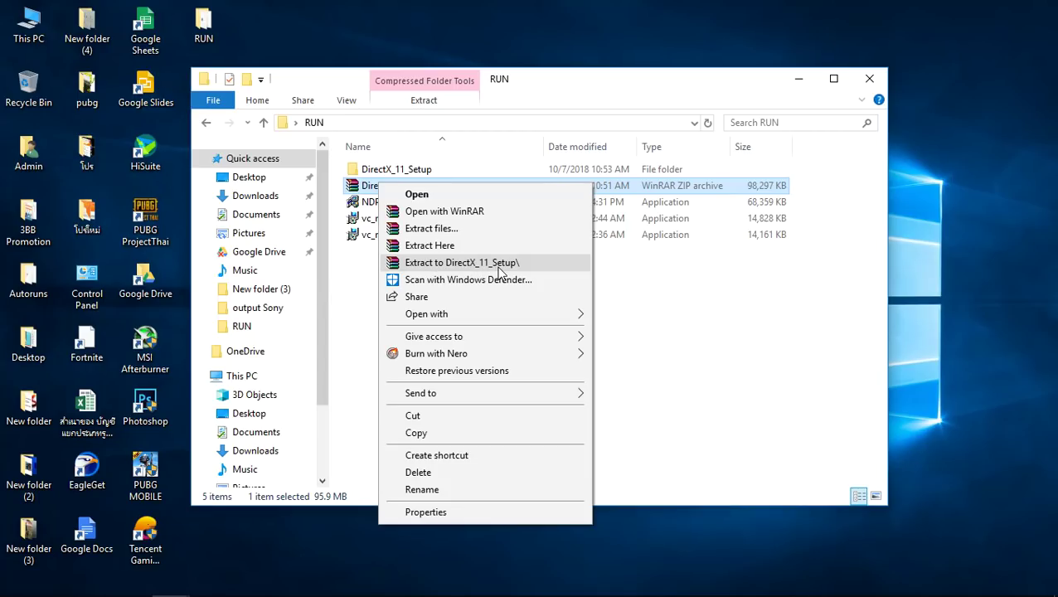
pyautogui.click(378, 174)
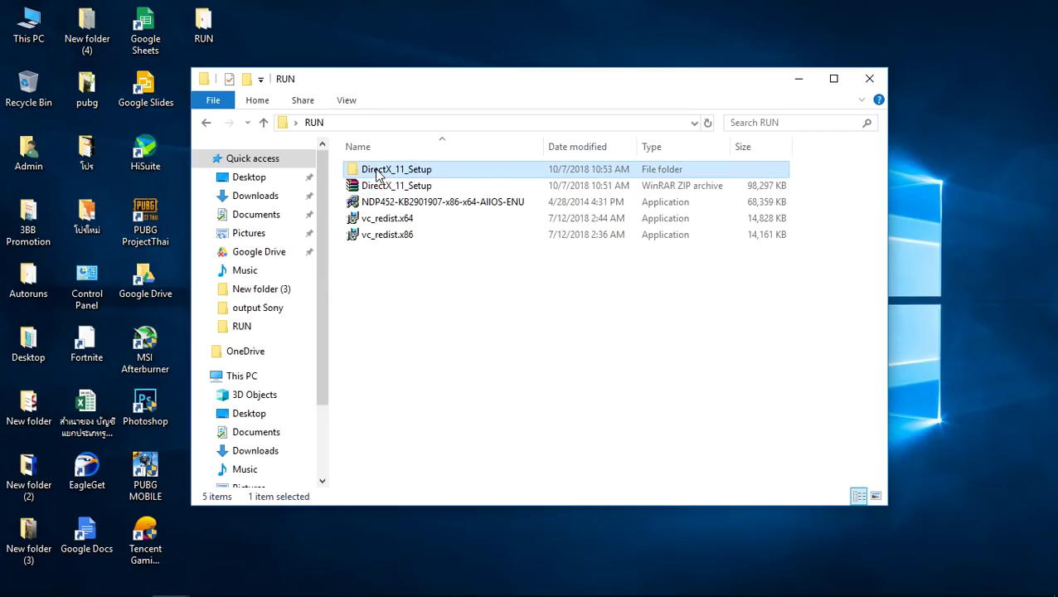
pyautogui.doubleClick(381, 172)
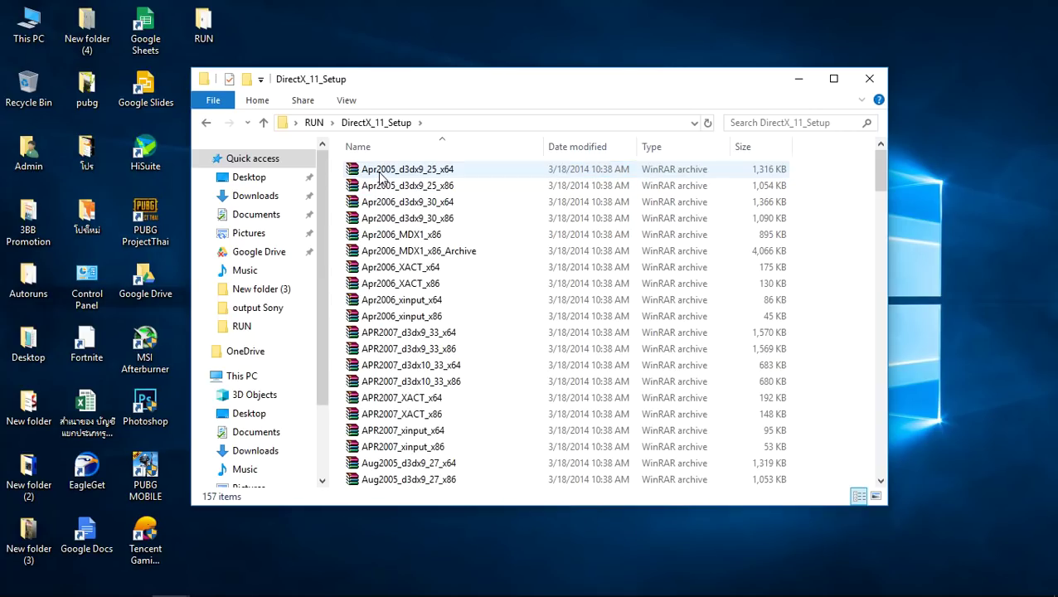
# - Find the DXSETUP application in the DirectX_11_Setup folder and run it
pyautogui.scroll(-10, 432, 232)
pyautogui.scroll(-9, 434, 230)
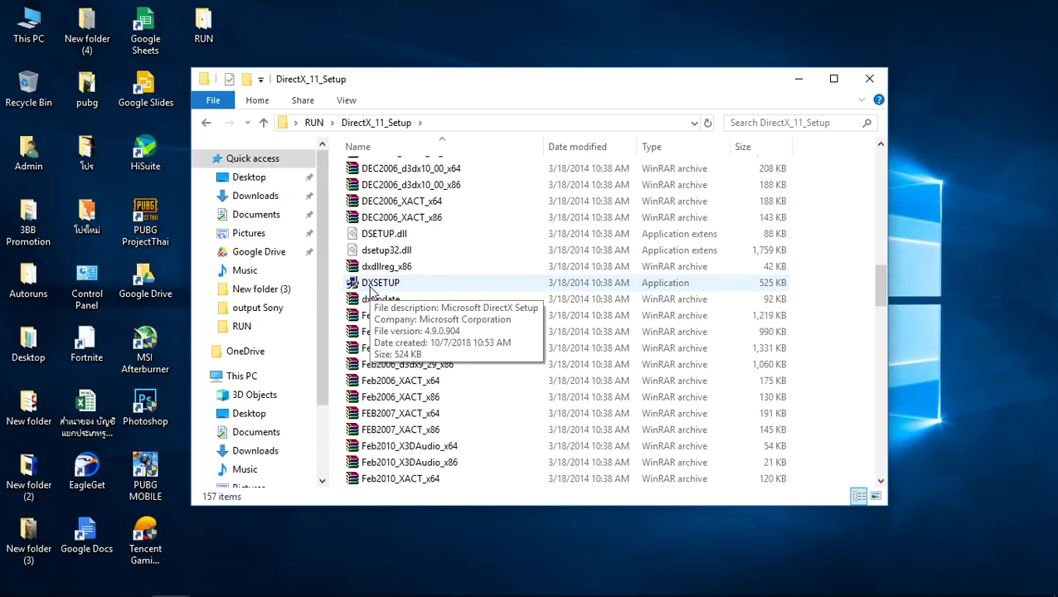
pyautogui.click(371, 286)
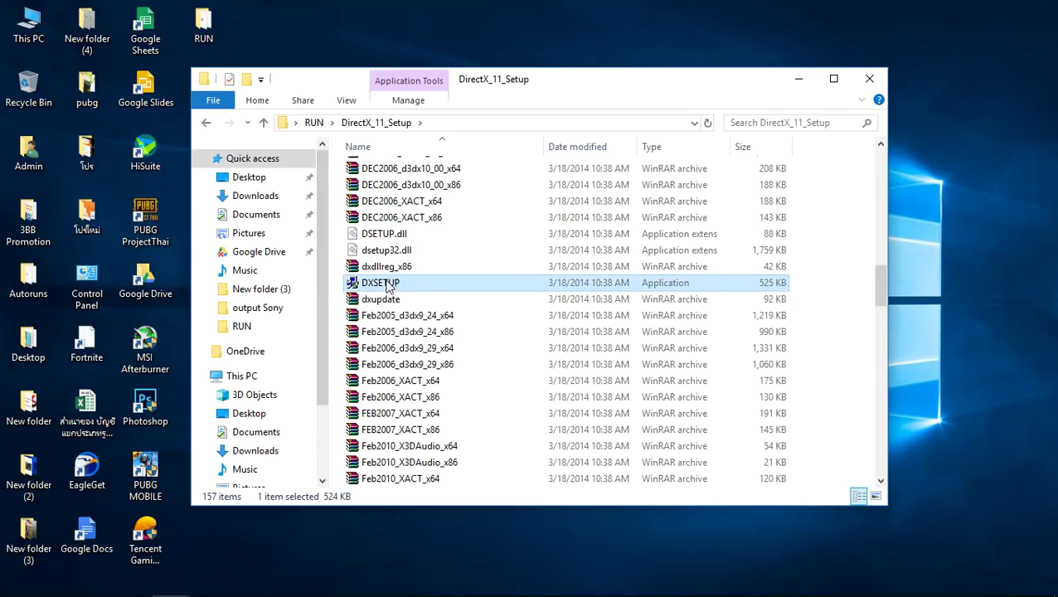
pyautogui.doubleClick(390, 286)
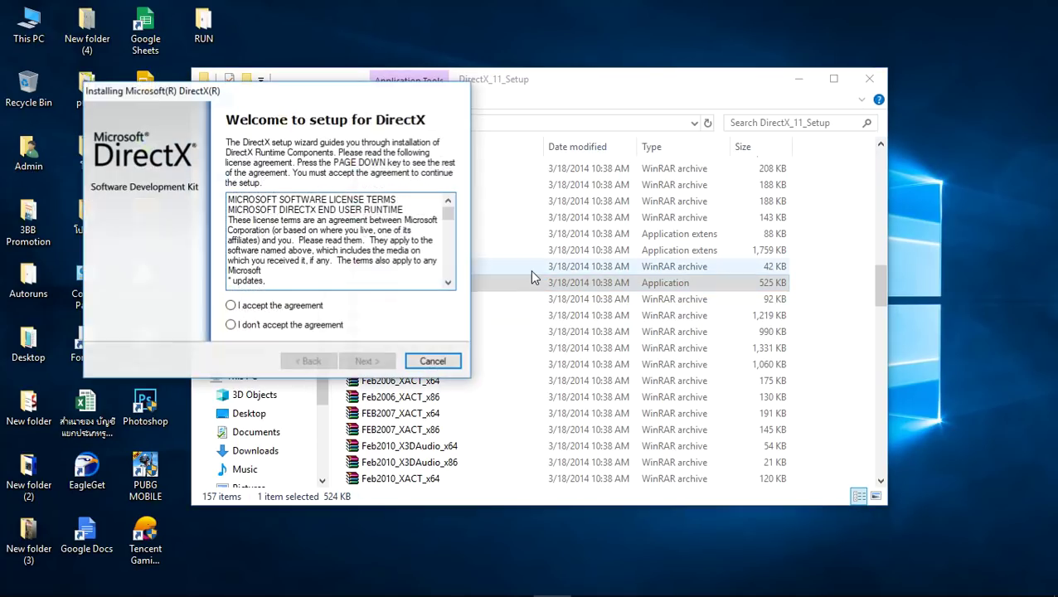
# - Accept the DirectX license agreement, install the runtime components through to completion, and minimize the DirectX_11_Setup folder window
pyautogui.click(295, 306)
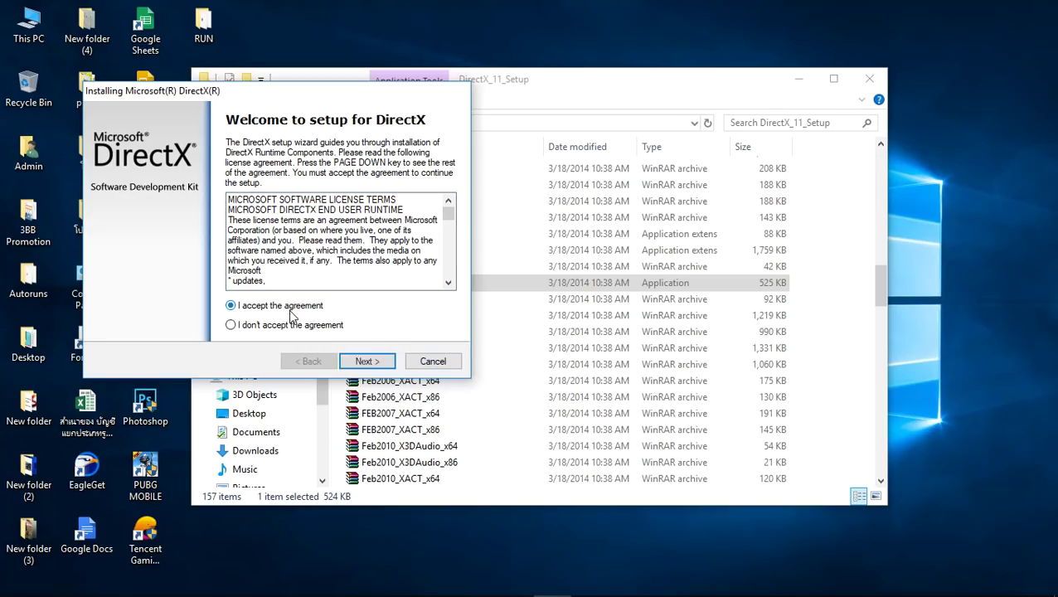
pyautogui.click(358, 363)
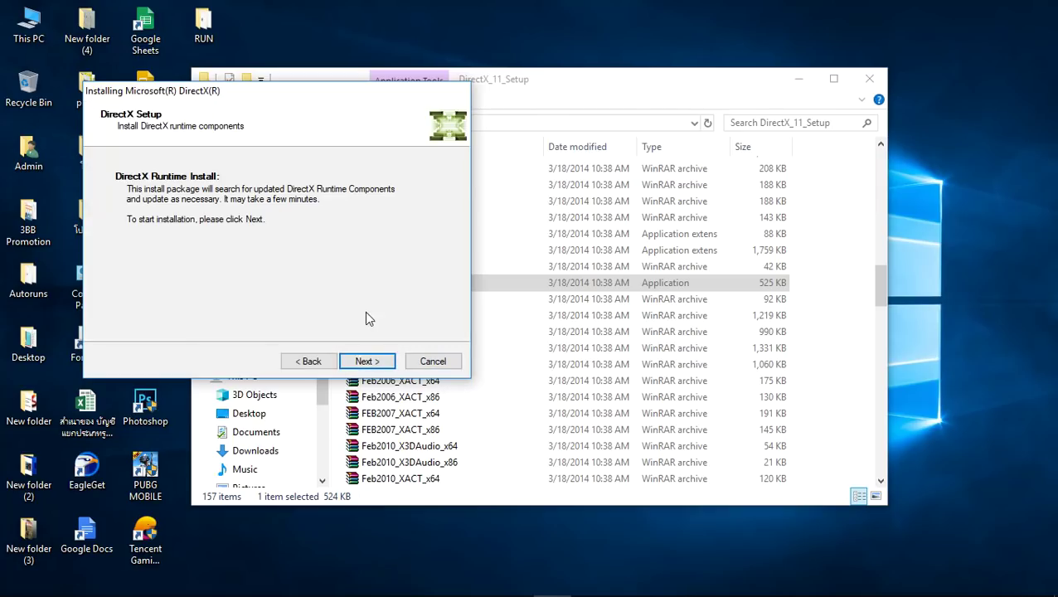
pyautogui.click(367, 362)
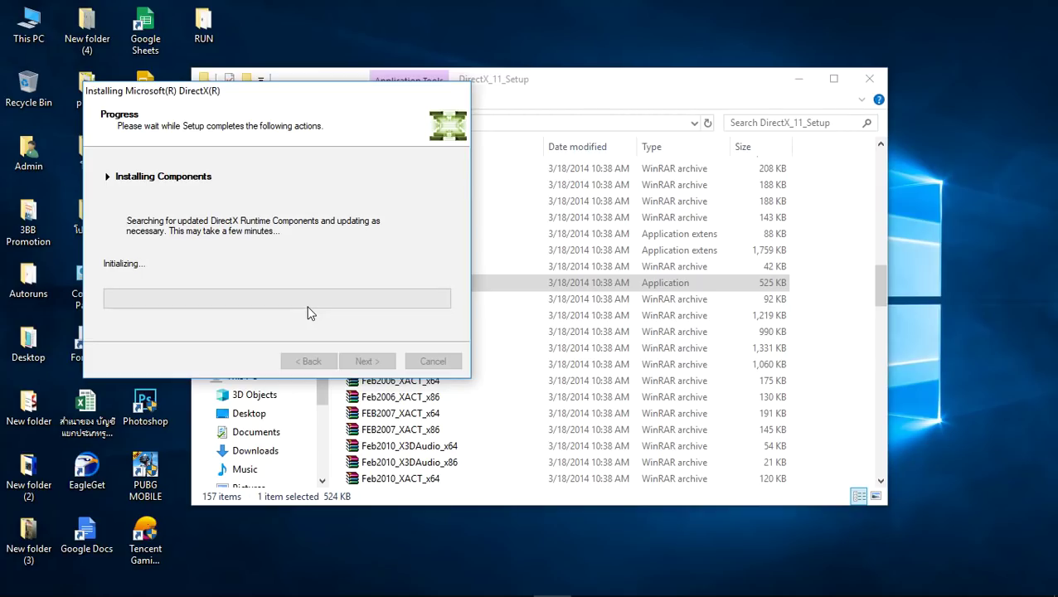
pyautogui.moveTo(338, 95); pyautogui.dragTo(380, 150)
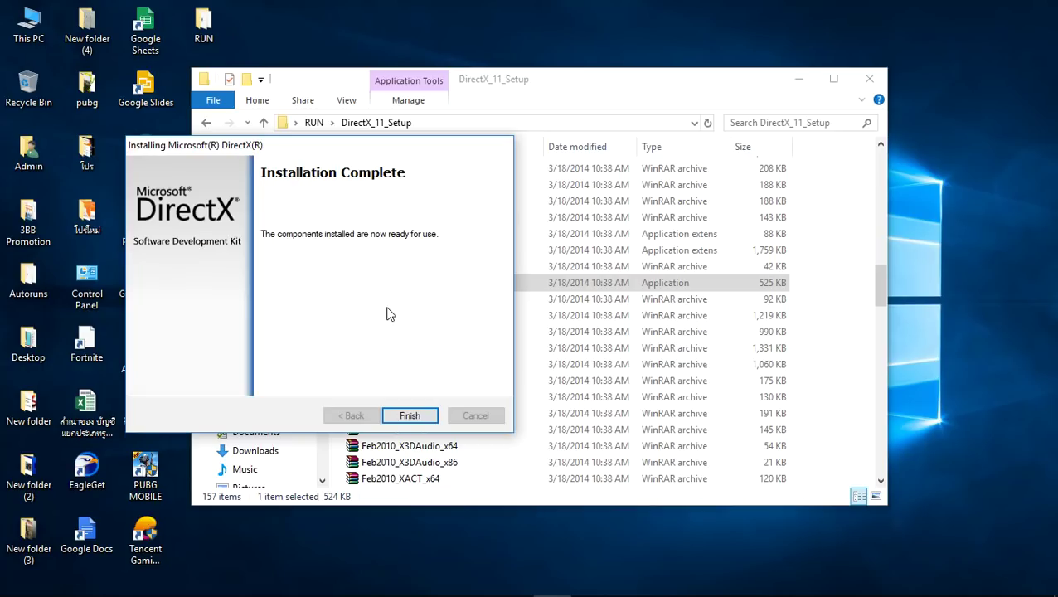
pyautogui.click(410, 417)
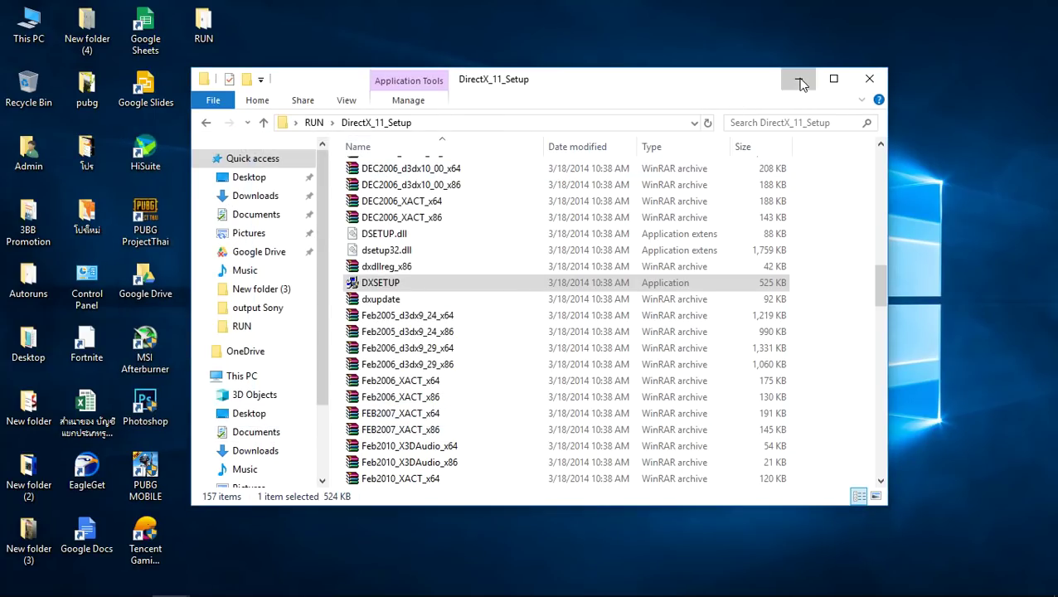
pyautogui.click(799, 81)
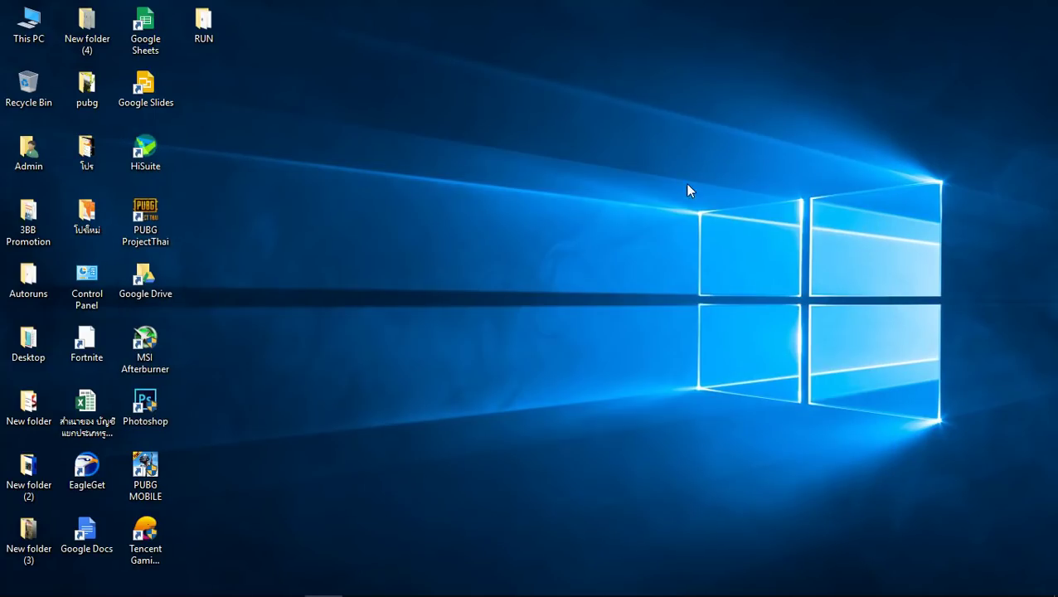
# - Open the RUN folder from the desktop to review the installers, and switch to the PUBG Project Thai page in Chrome
pyautogui.doubleClick(212, 34)
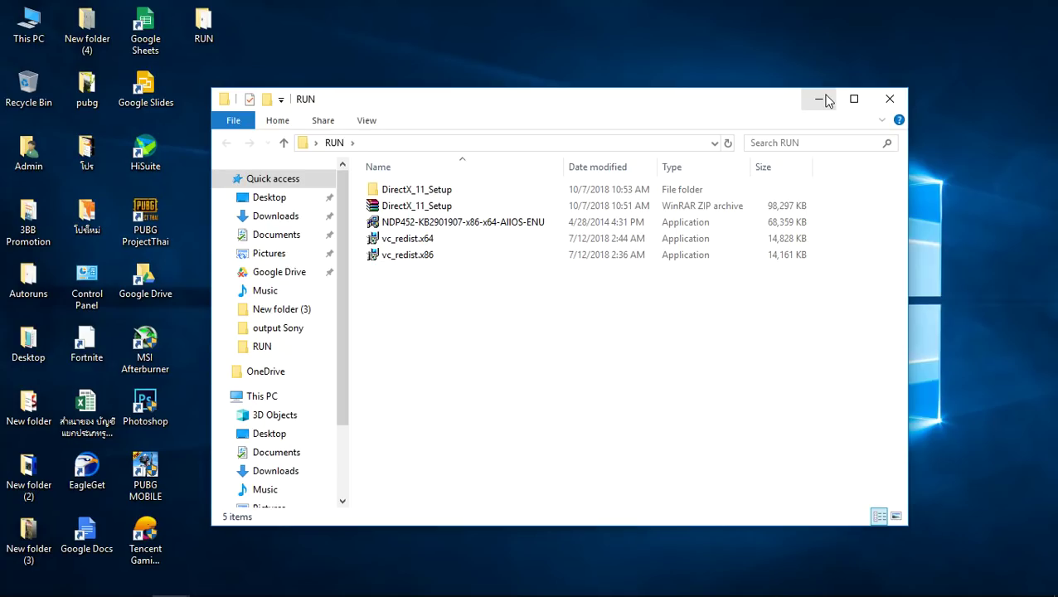
pyautogui.click(247, 582)
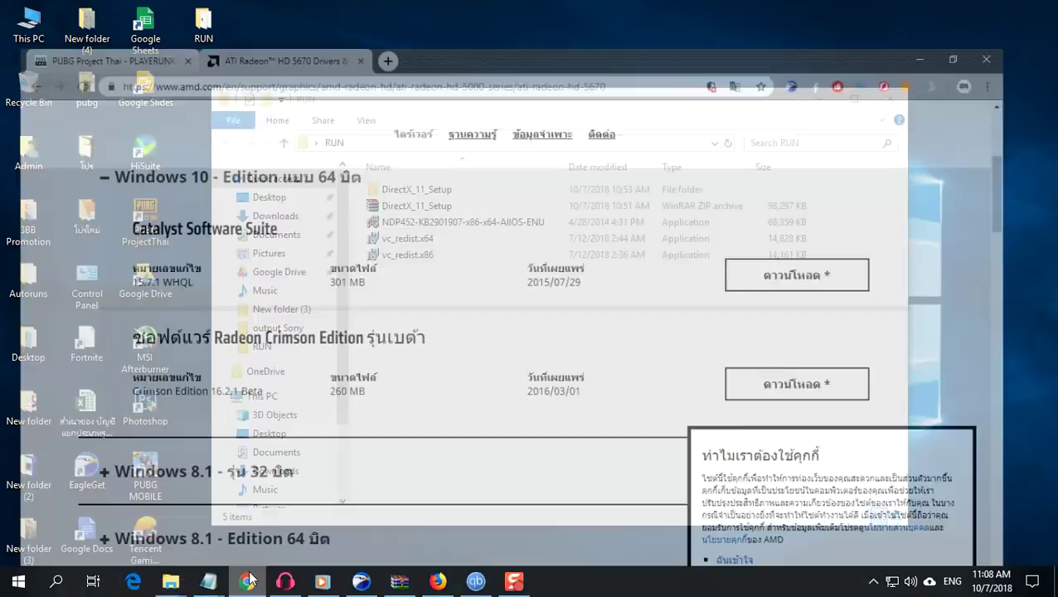
pyautogui.click(135, 14)
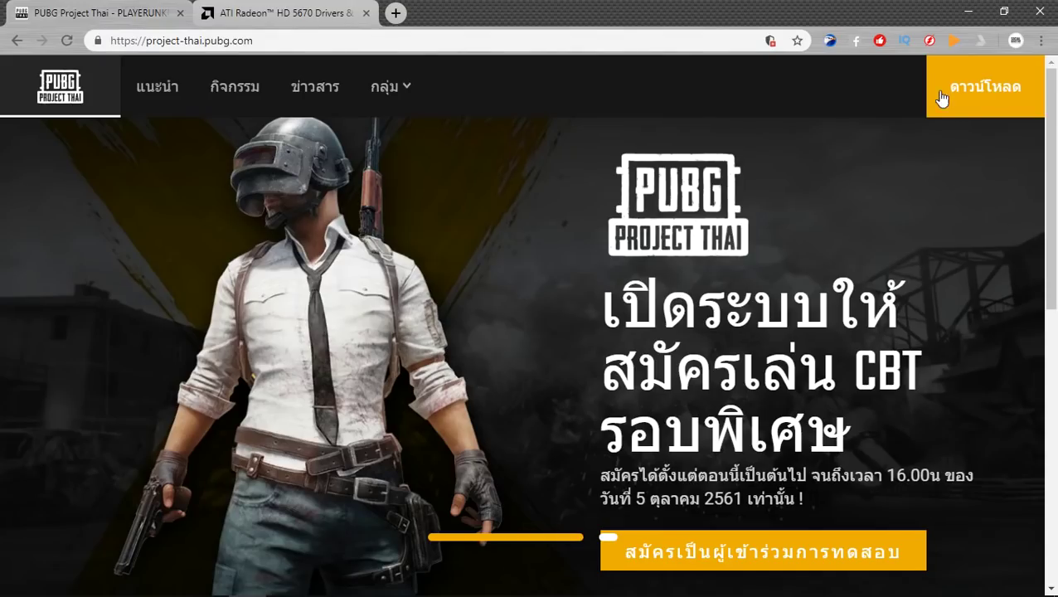